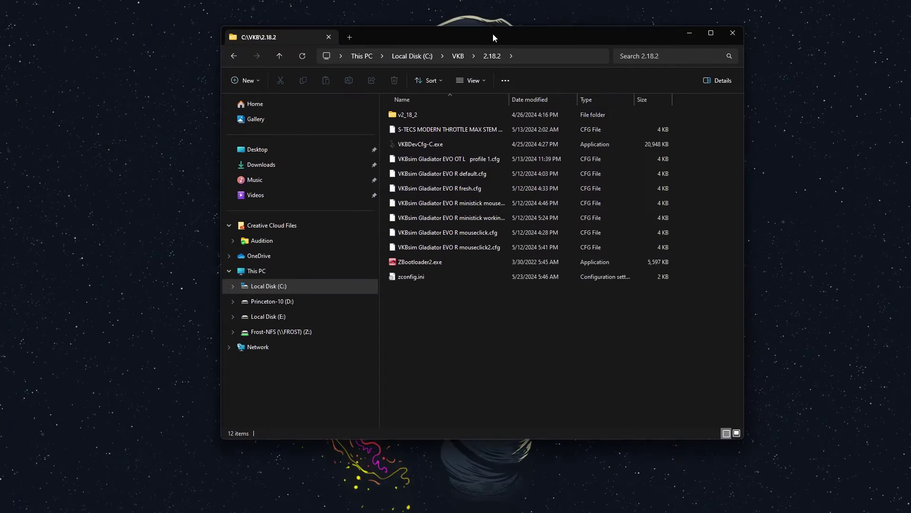
# Launch VKB Device Config, move its window into view, and select the Gladiator EVO R device
pyautogui.doubleClick(408, 163)
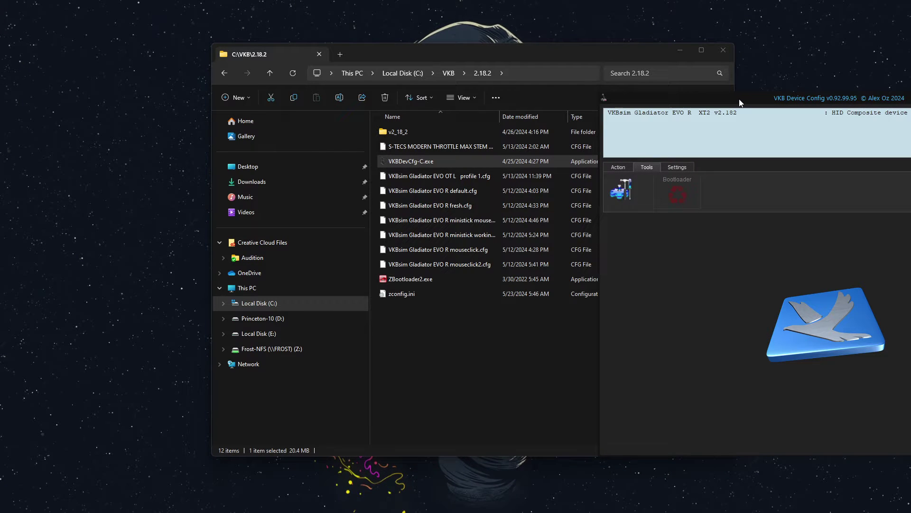
pyautogui.moveTo(851, 99); pyautogui.dragTo(478, 61)
pyautogui.click(310, 77)
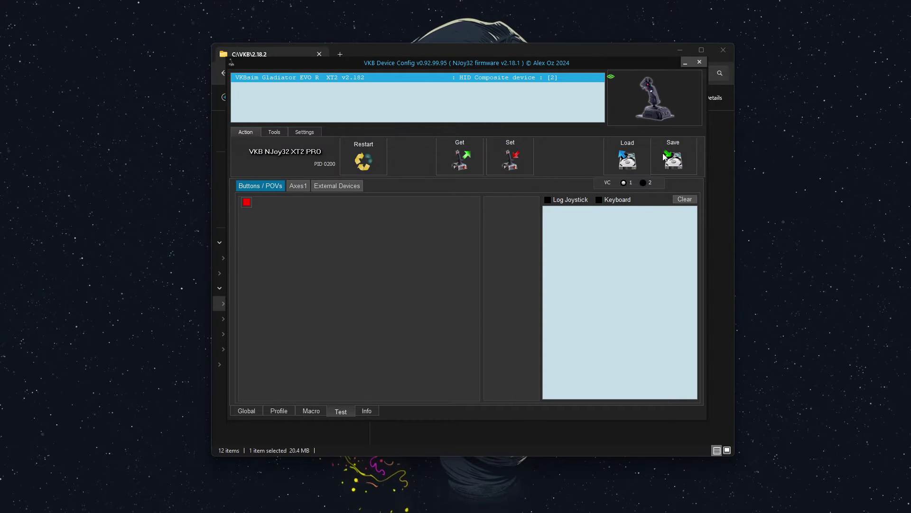
# Save the configuration with the file name ending changed from 'profile 1' to 'profile 2'
pyautogui.click(667, 158)
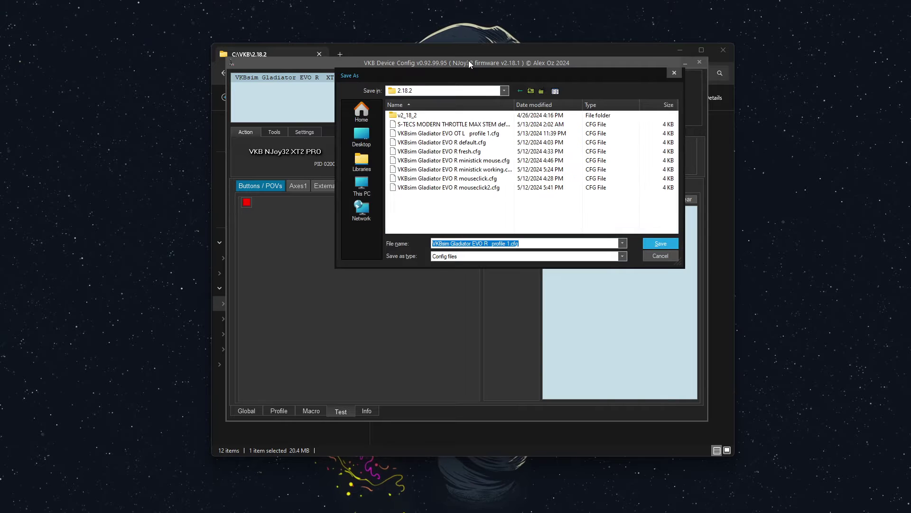
pyautogui.moveTo(496, 243); pyautogui.dragTo(520, 243)
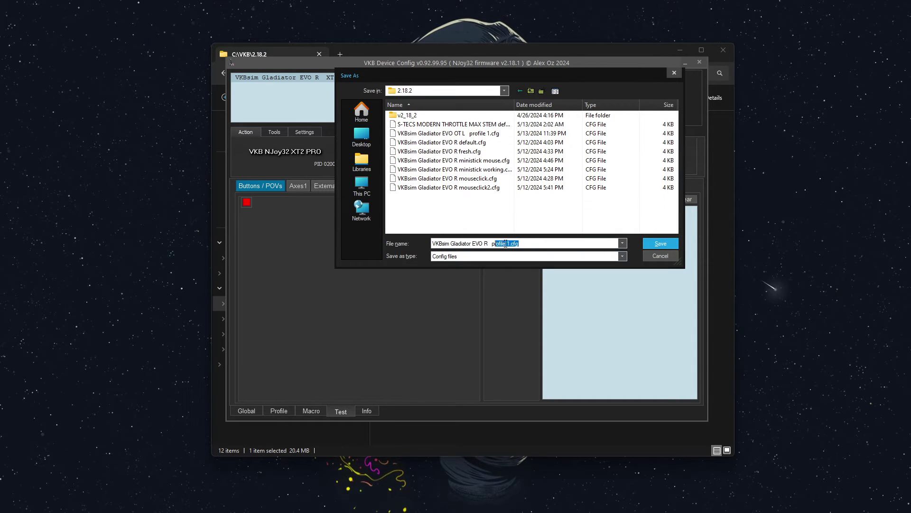
pyautogui.click(515, 243)
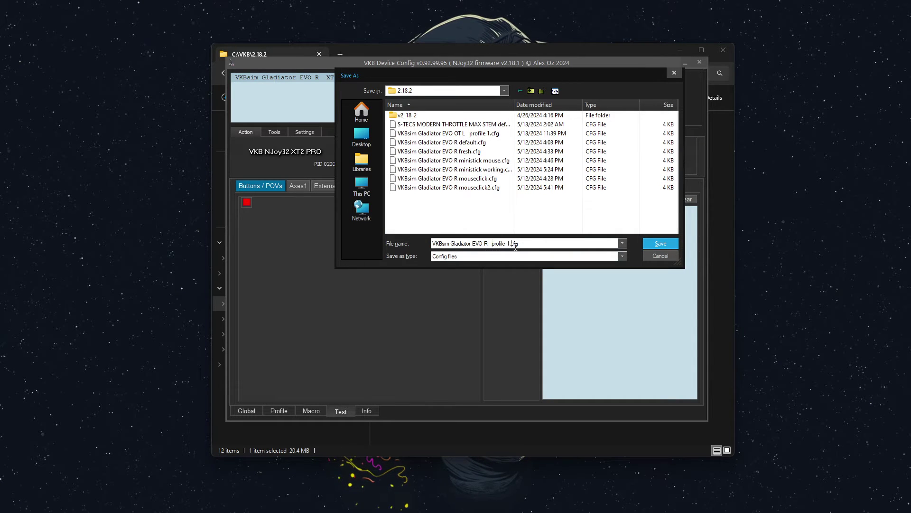
pyautogui.press('BackSpace')
pyautogui.press('BackSpace')
pyautogui.press('BackSpace')
pyautogui.press('BackSpace')
pyautogui.press('BackSpace')
pyautogui.press('BackSpace')
pyautogui.press('BackSpace')
pyautogui.press('BackSpace')
pyautogui.press('BackSpace')
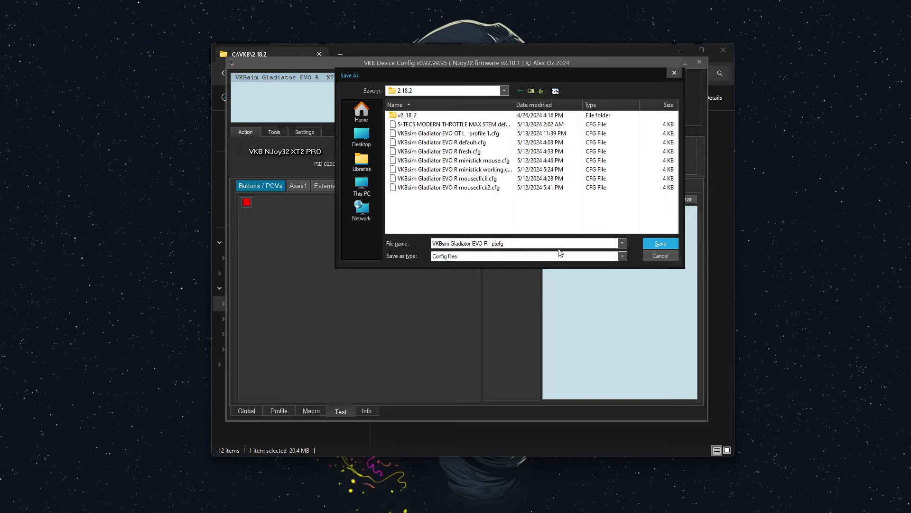
pyautogui.write('rofile 2.')
pyautogui.press('Return')
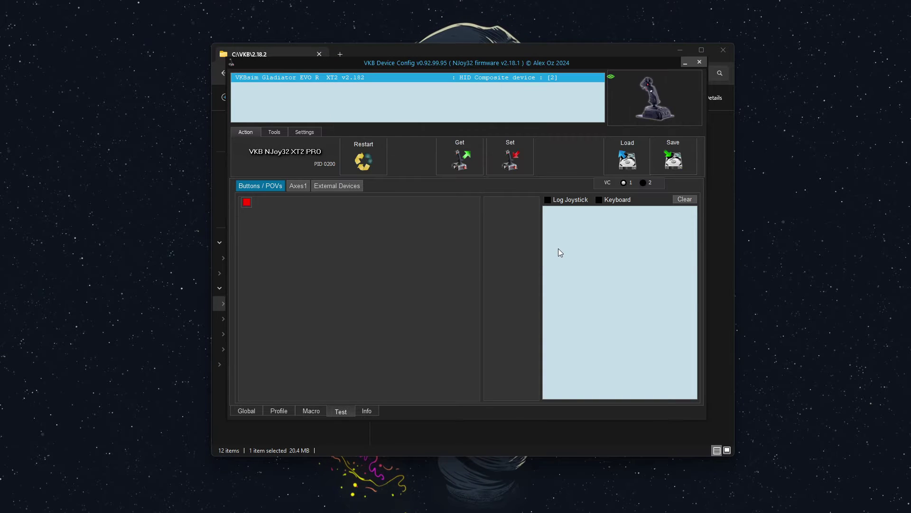
# Reset the Gladiator to defaults from Tools, reselect it, and accept configuring the controller now
pyautogui.click(278, 133)
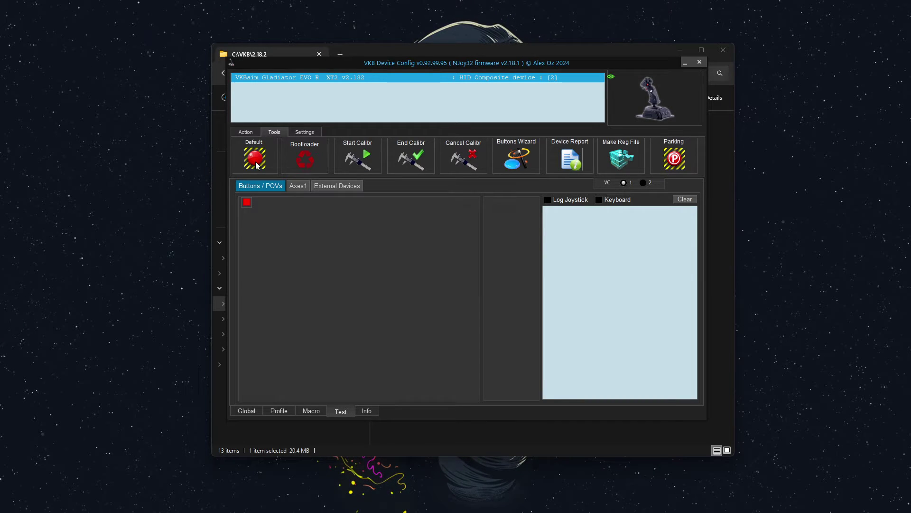
pyautogui.click(255, 161)
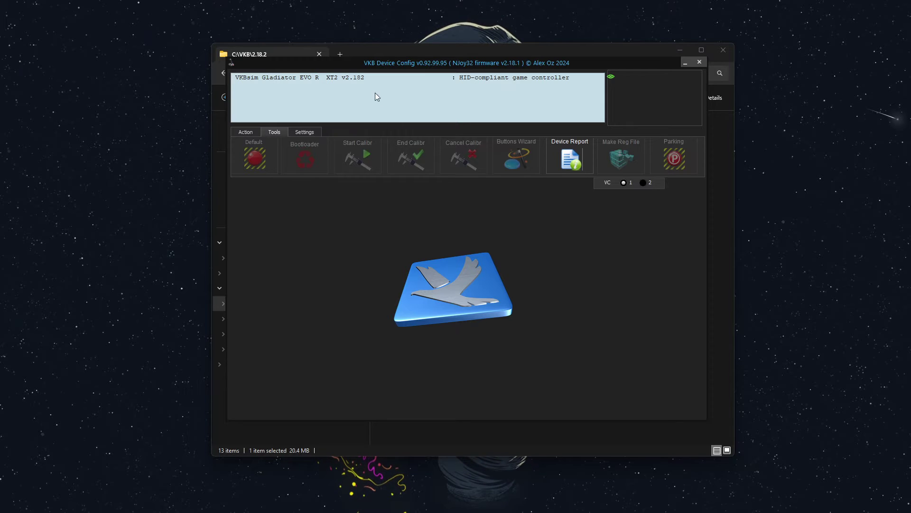
pyautogui.click(360, 77)
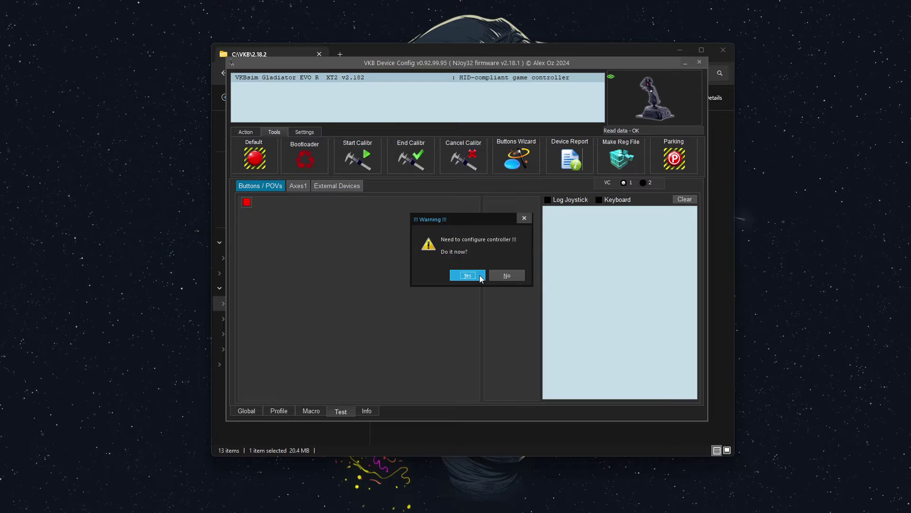
pyautogui.click(468, 275)
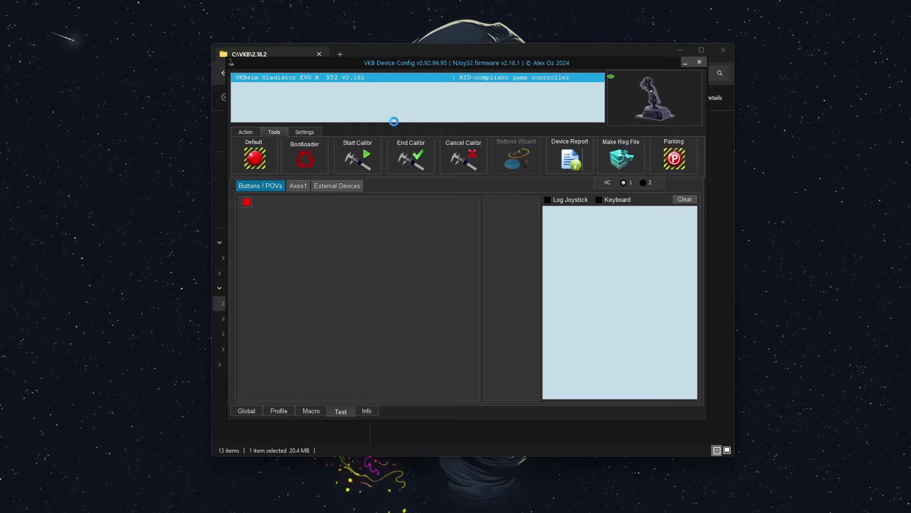
pyautogui.click(474, 279)
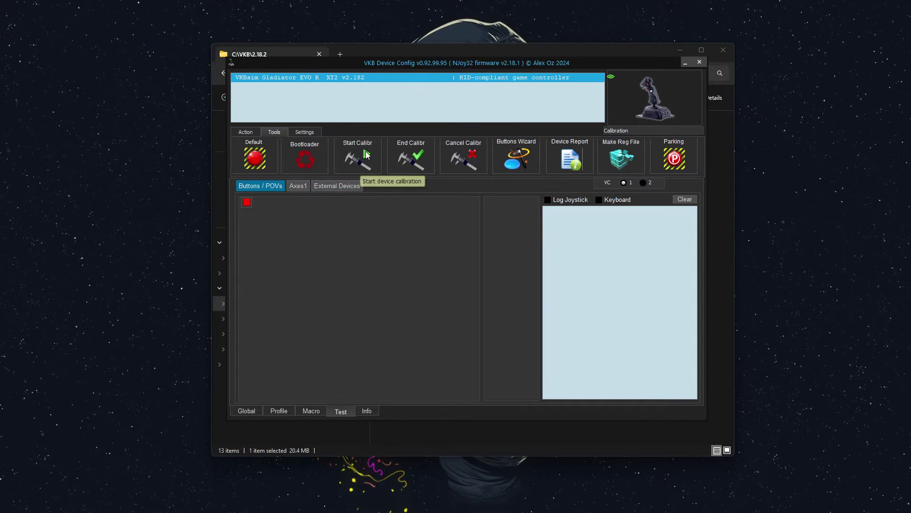
# Calibrate the axes while watching the Axes1 readout, then end calibration
pyautogui.click(298, 186)
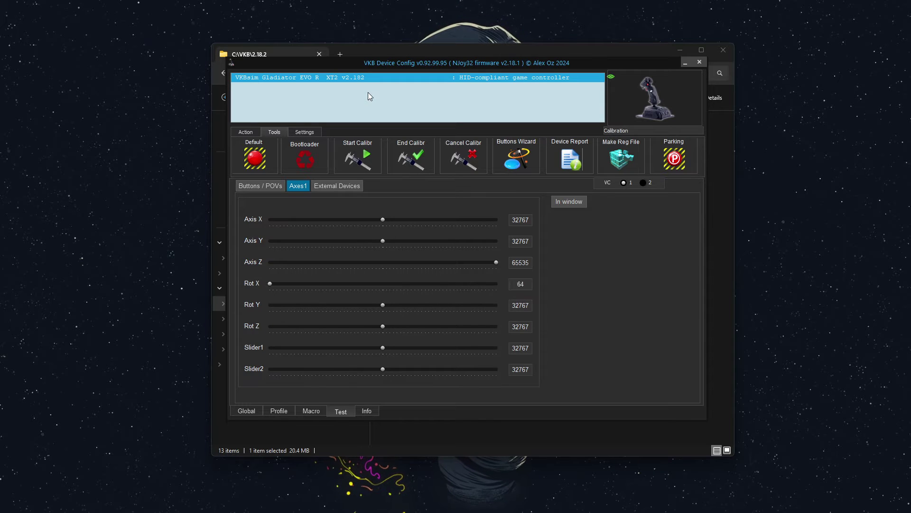
pyautogui.click(417, 162)
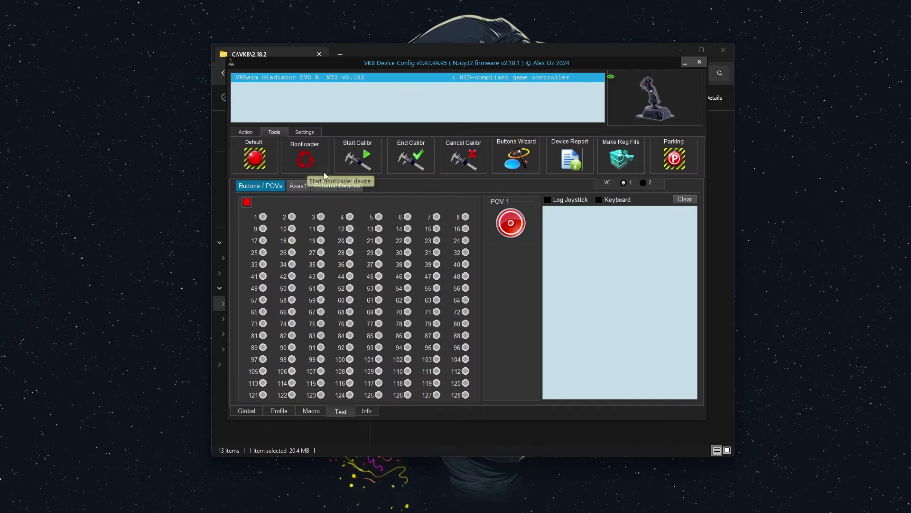
# Open the mapping wizard for the uSSw microstick switch in Profile > Buttons
pyautogui.click(279, 411)
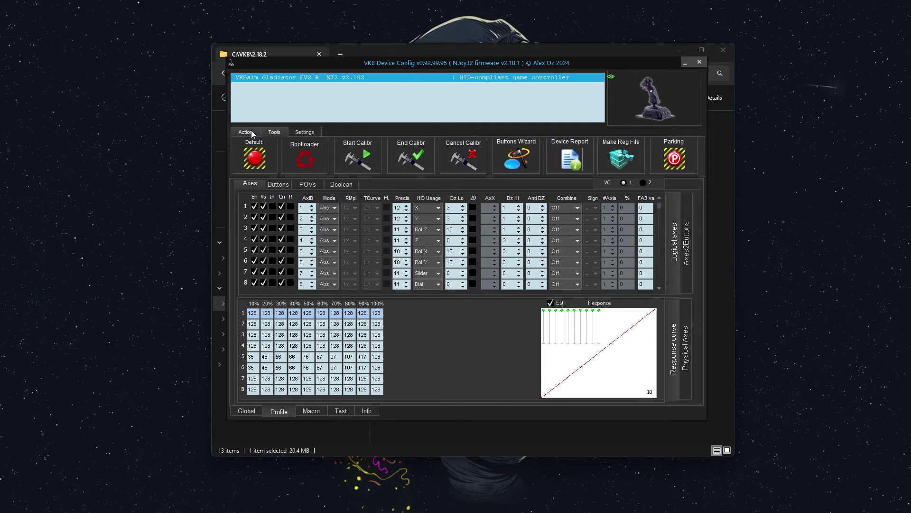
pyautogui.click(279, 184)
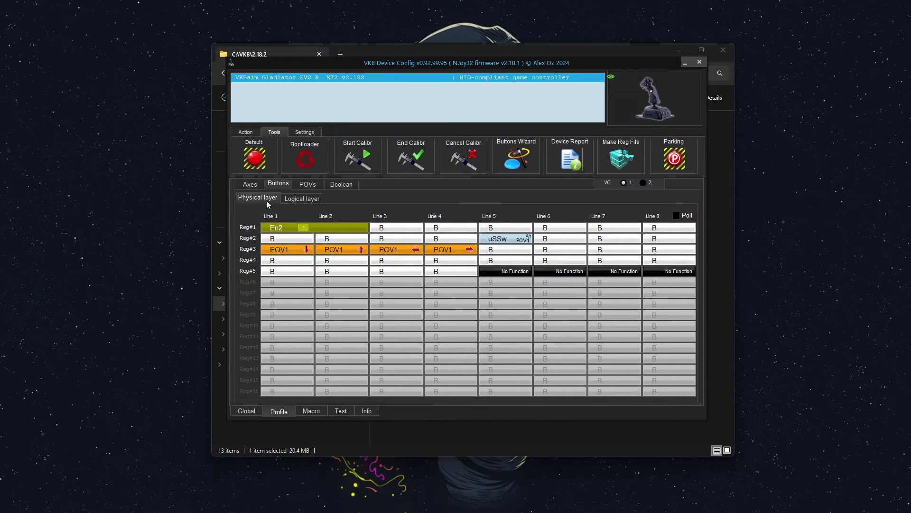
pyautogui.click(515, 243)
pyautogui.doubleClick(514, 243)
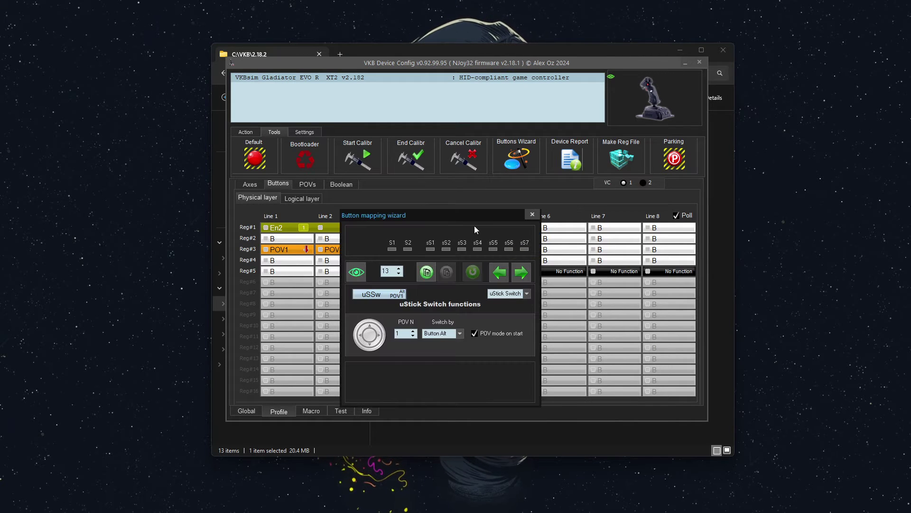
pyautogui.moveTo(479, 213); pyautogui.dragTo(441, 183)
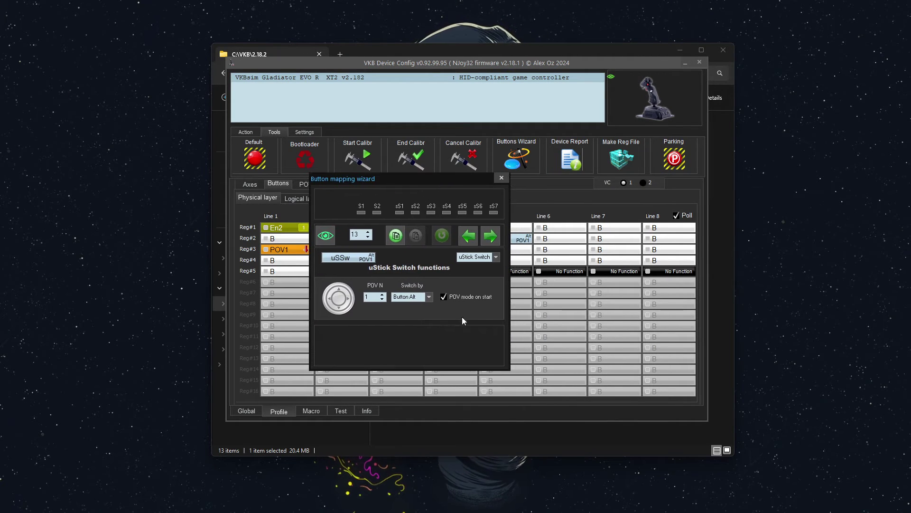
# Uncheck 'POV mode on start' for the microstick switch and close the wizard
pyautogui.click(444, 298)
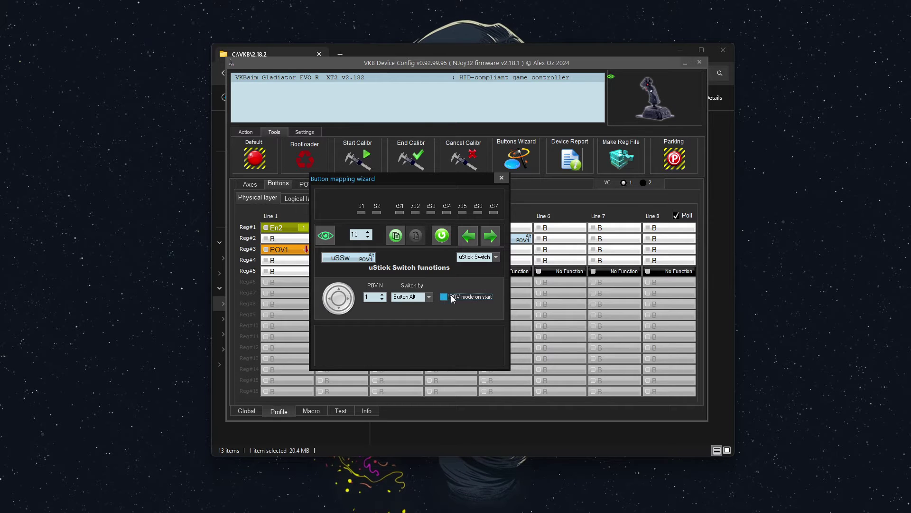
pyautogui.click(501, 178)
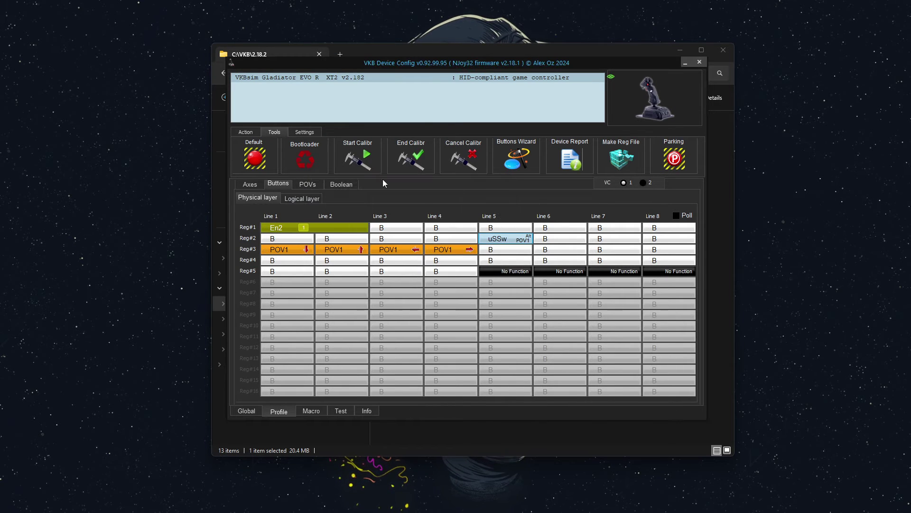
pyautogui.click(245, 132)
# Write the profile, check the Axes1 and Buttons/POVs test readings, then review Profile > POVs
pyautogui.click(510, 156)
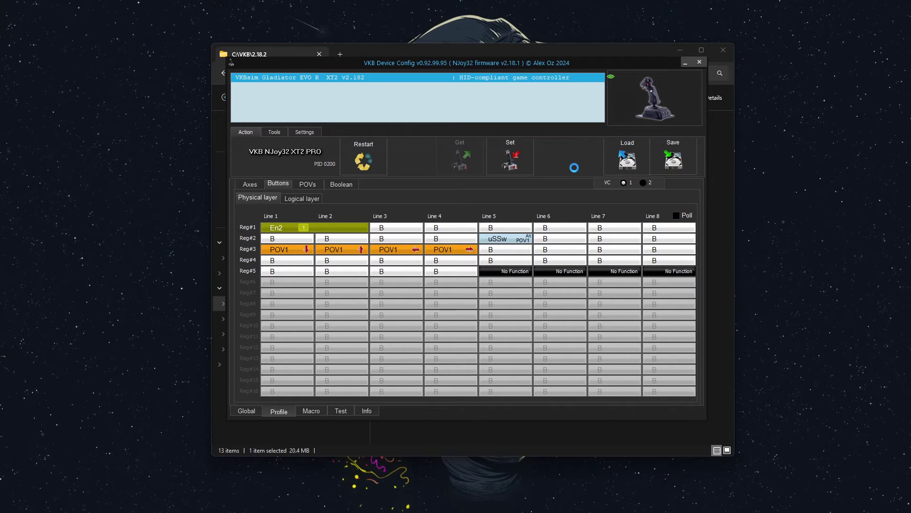
pyautogui.click(338, 412)
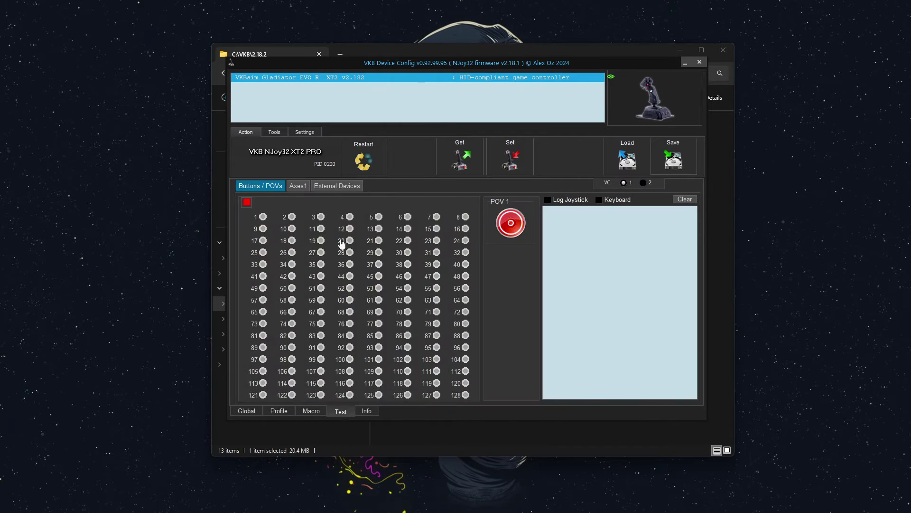
pyautogui.click(298, 186)
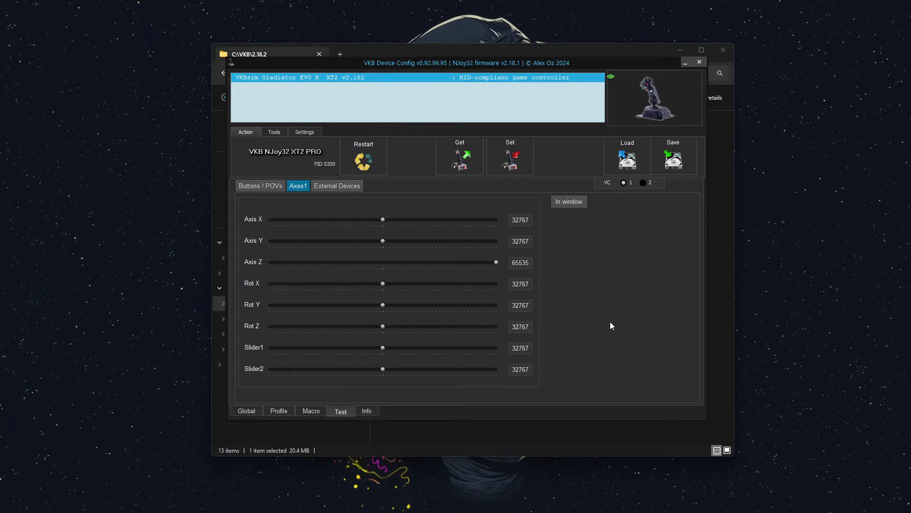
pyautogui.click(271, 187)
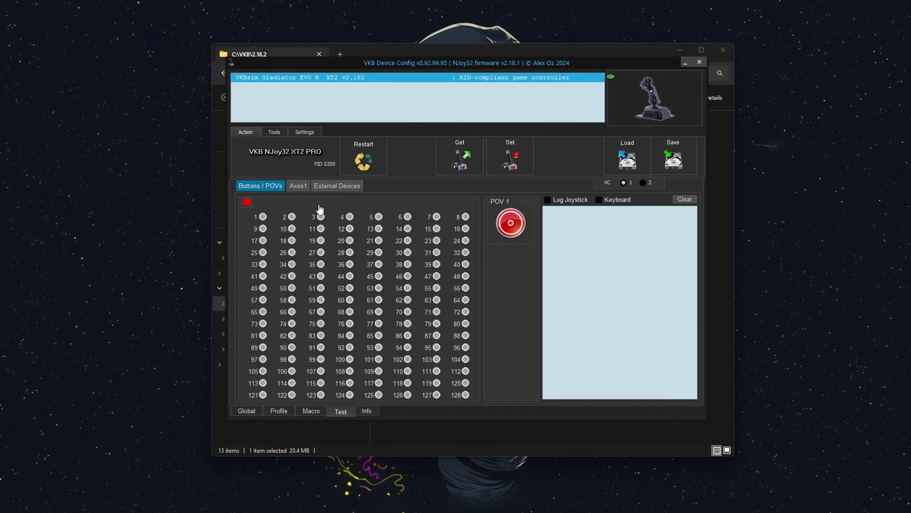
pyautogui.click(279, 412)
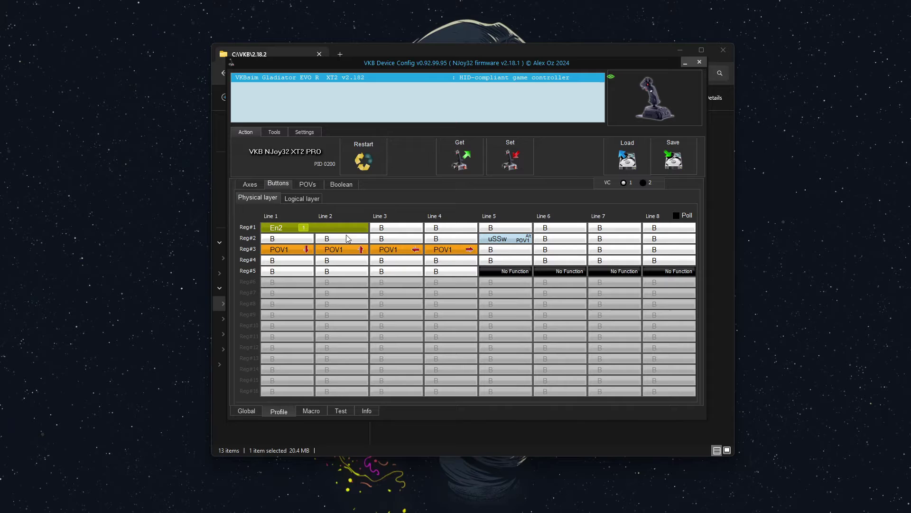
pyautogui.click(308, 185)
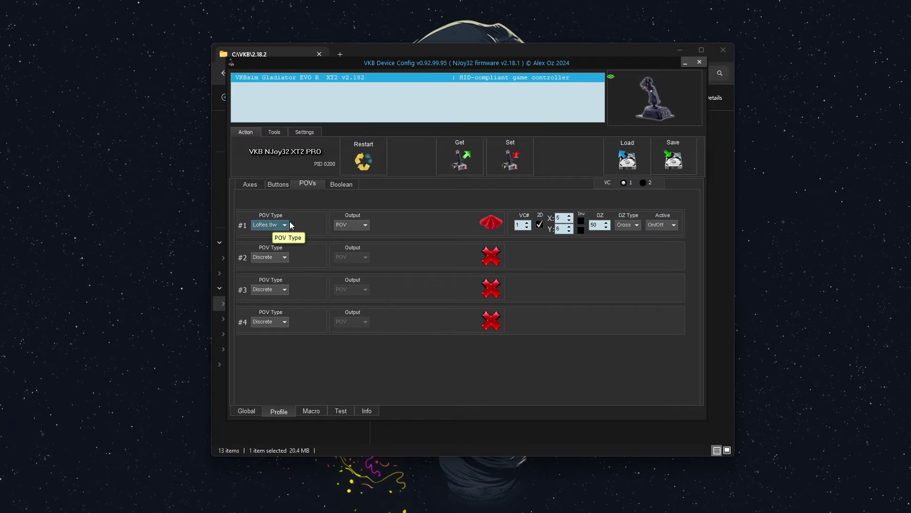
# Set #POV to 0 under Global > Common and write it to the stick
pyautogui.click(241, 410)
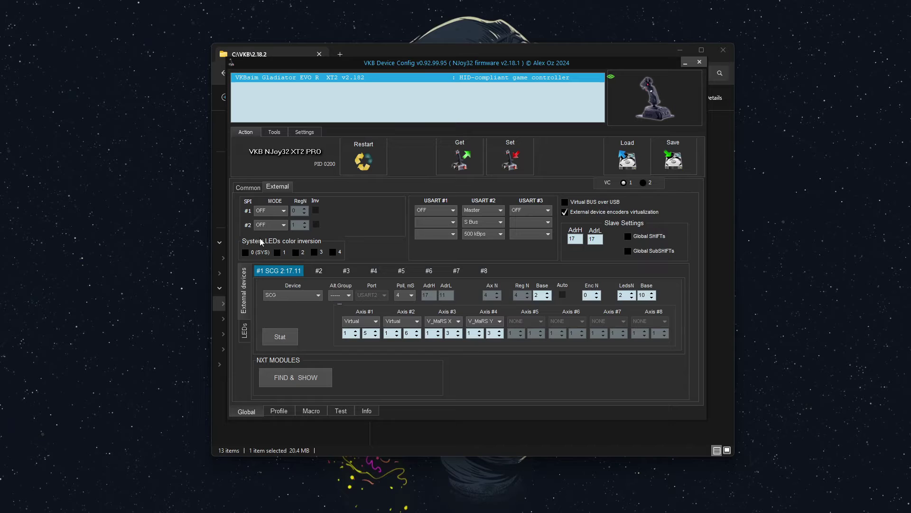
pyautogui.click(250, 188)
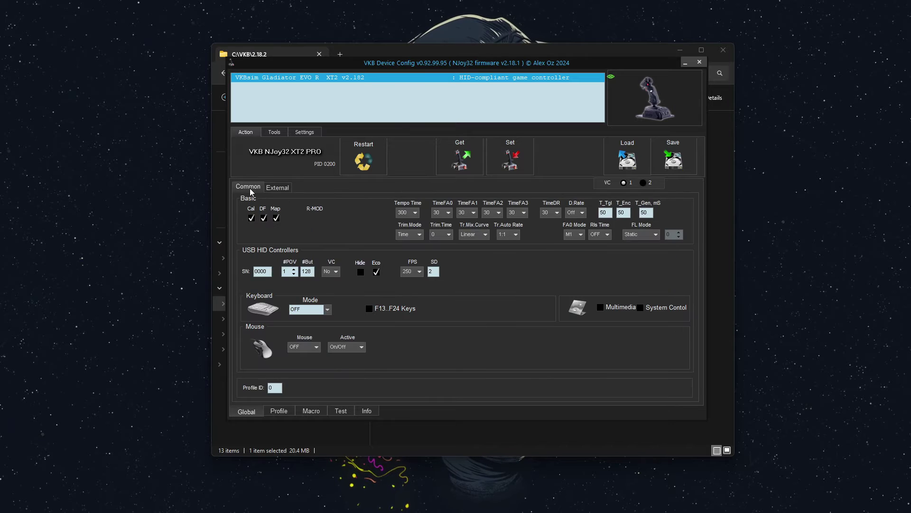
pyautogui.click(294, 274)
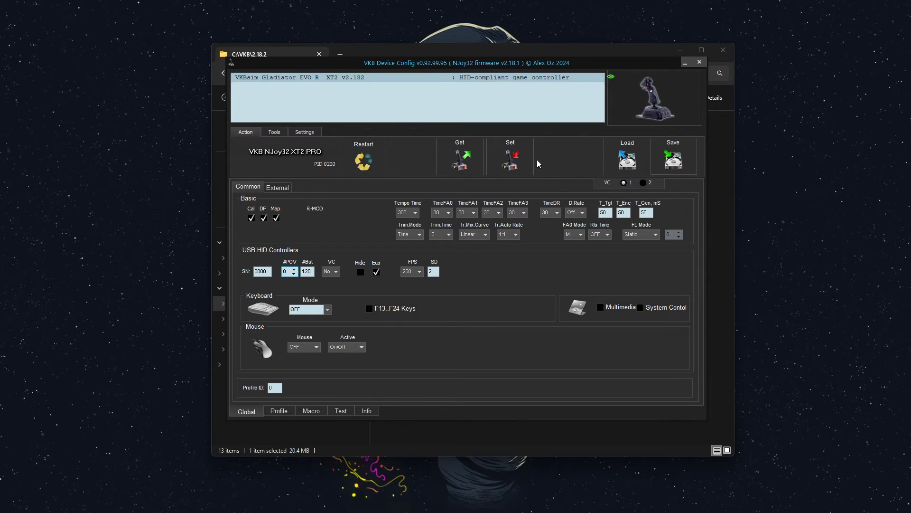
pyautogui.click(519, 160)
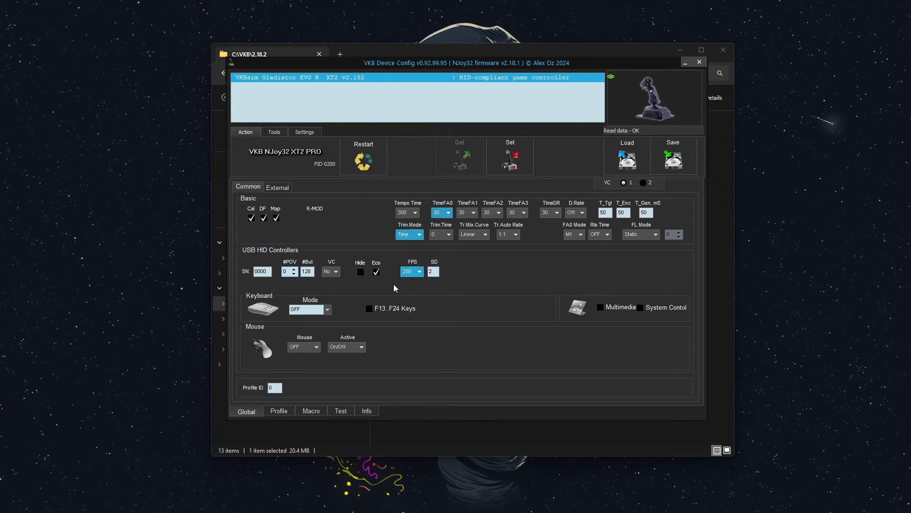
pyautogui.click(342, 411)
# Check the Axes1 sliders on the Test tab, then go to the profile's button mapping
pyautogui.click(300, 187)
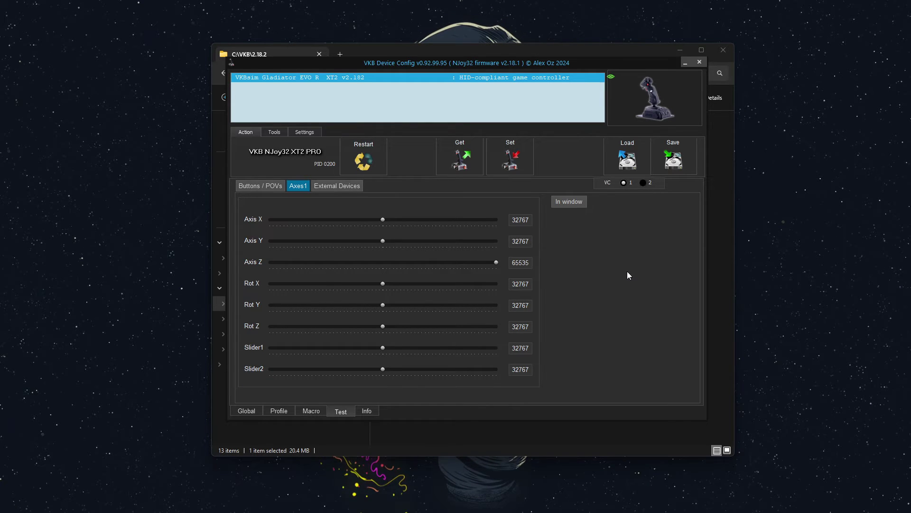
pyautogui.click(284, 411)
# Change the Line 5, Reg#2 uSSw slot to a momentary Buttons function and write it to the stick
pyautogui.click(272, 187)
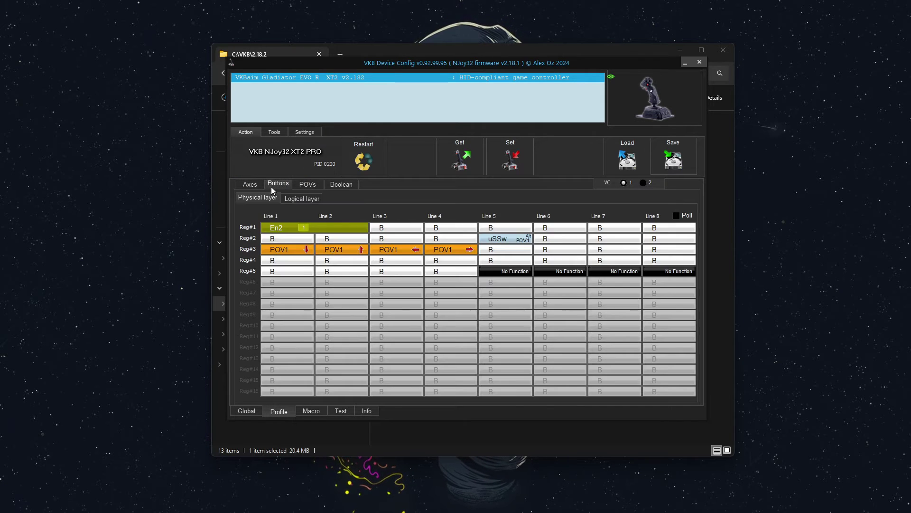
pyautogui.doubleClick(515, 241)
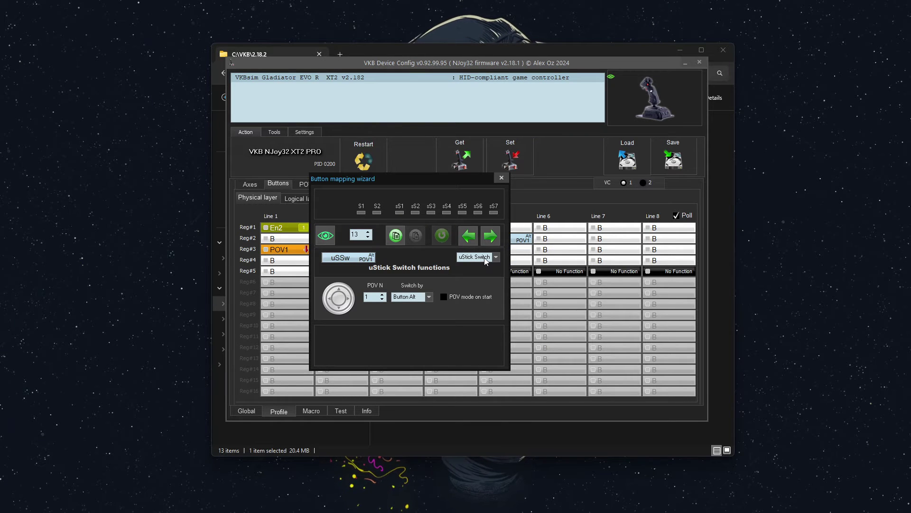
pyautogui.click(487, 258)
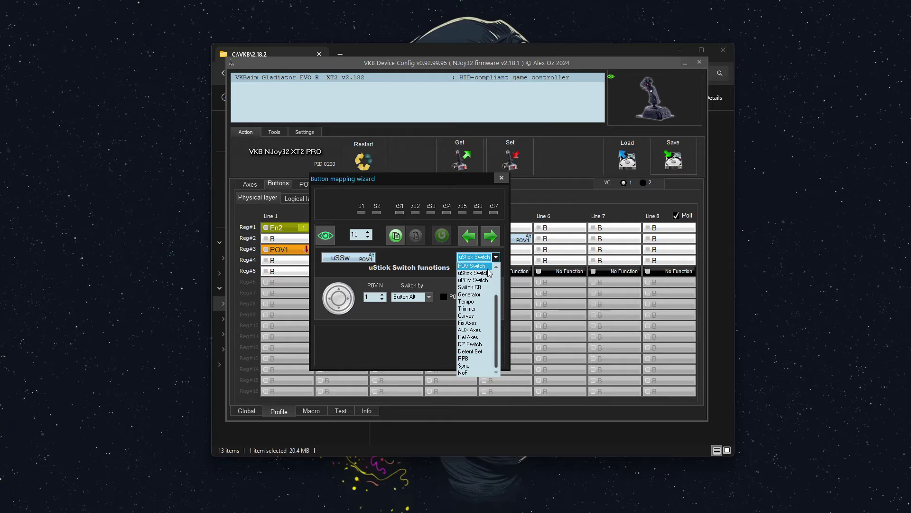
pyautogui.scroll(3, 497, 307)
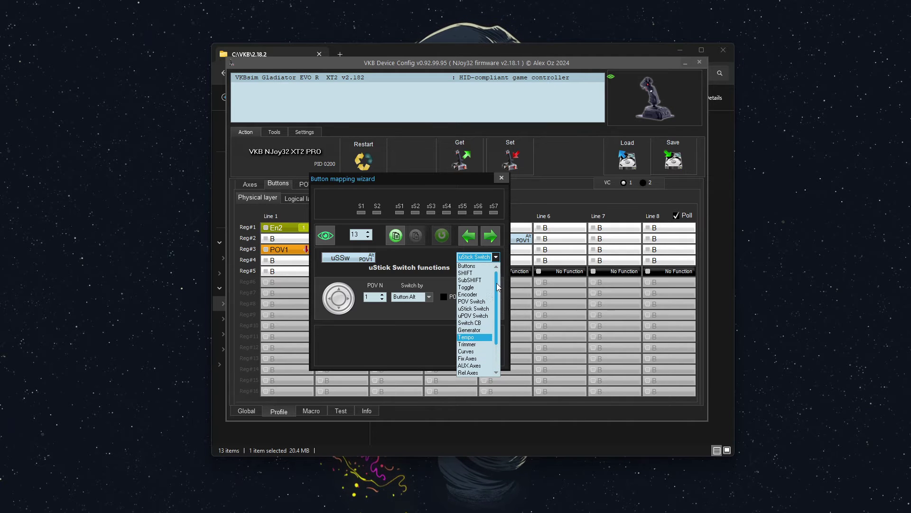
pyautogui.click(474, 265)
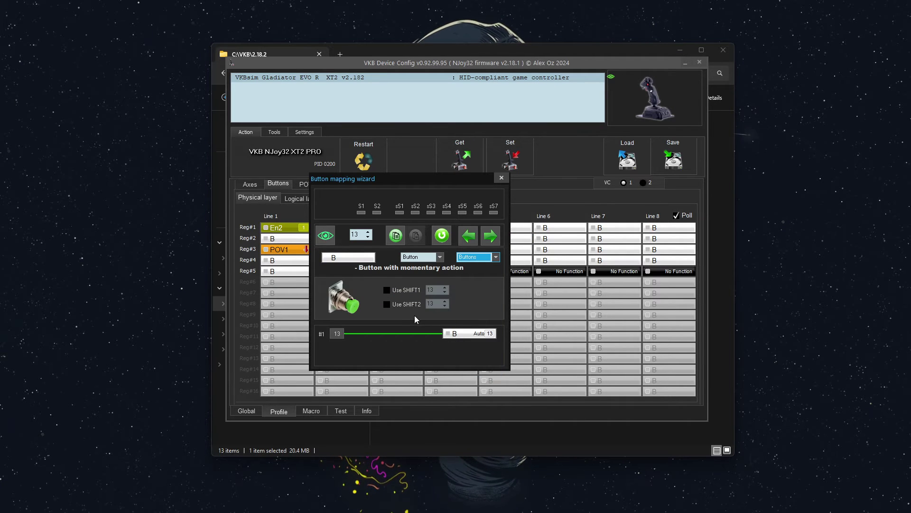
pyautogui.click(517, 184)
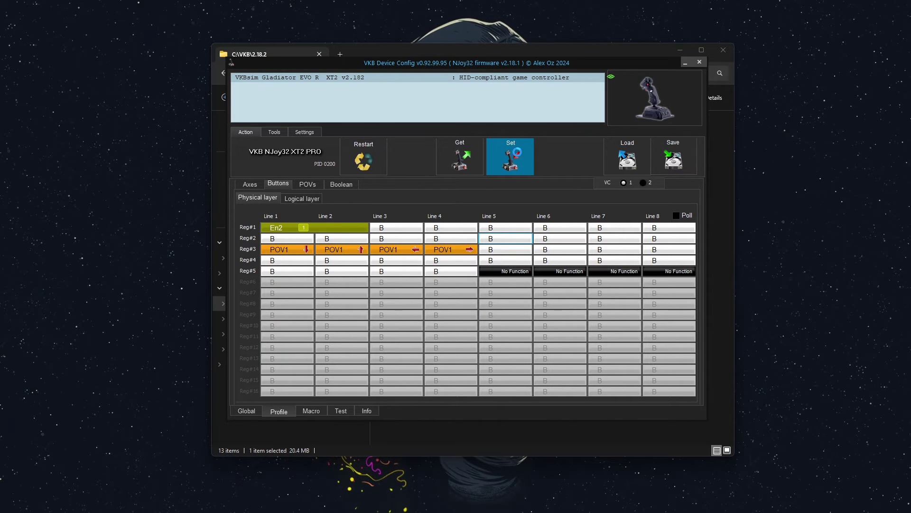
pyautogui.click(517, 155)
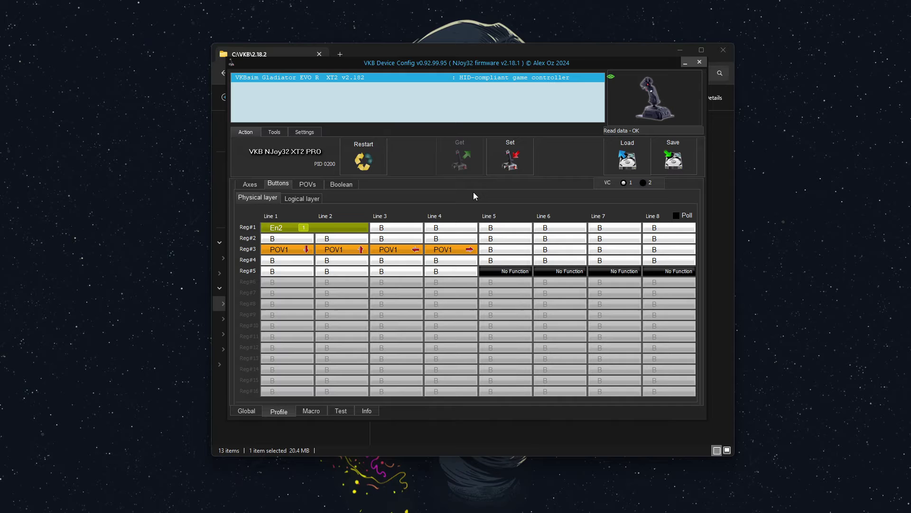
pyautogui.click(341, 412)
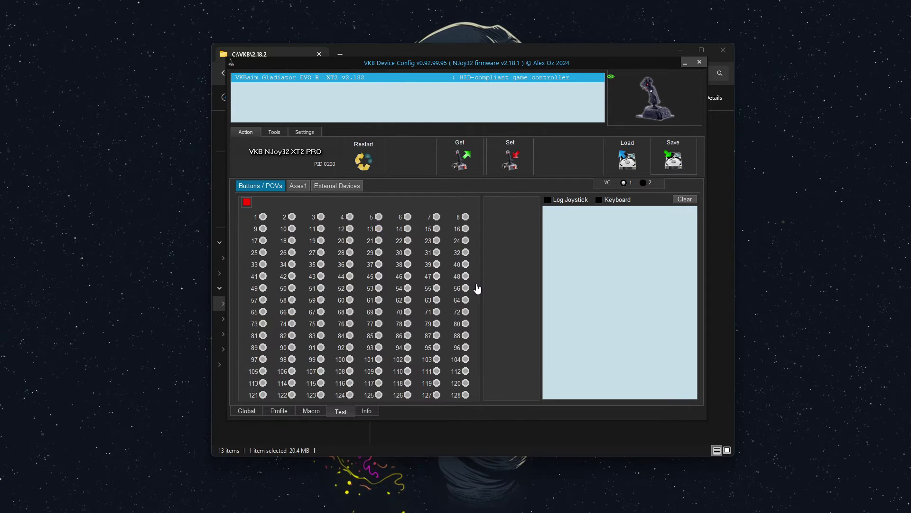
pyautogui.click(291, 186)
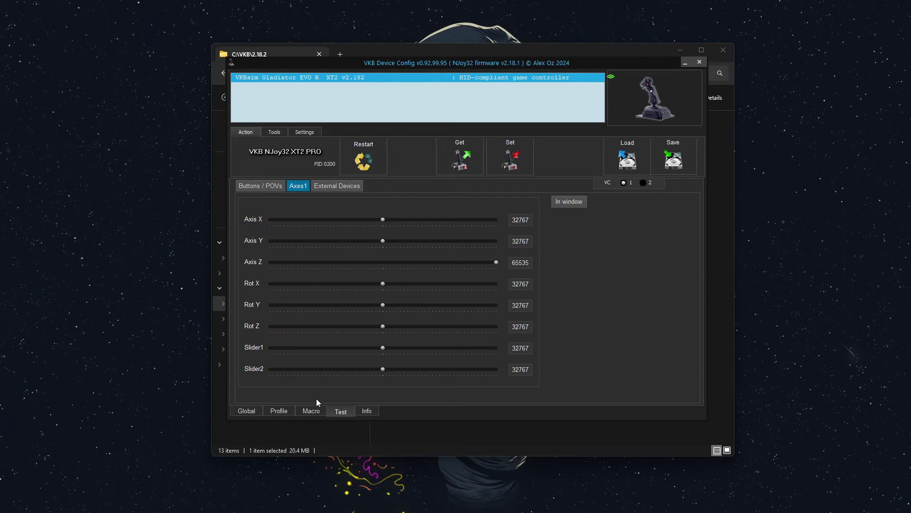
pyautogui.click(286, 412)
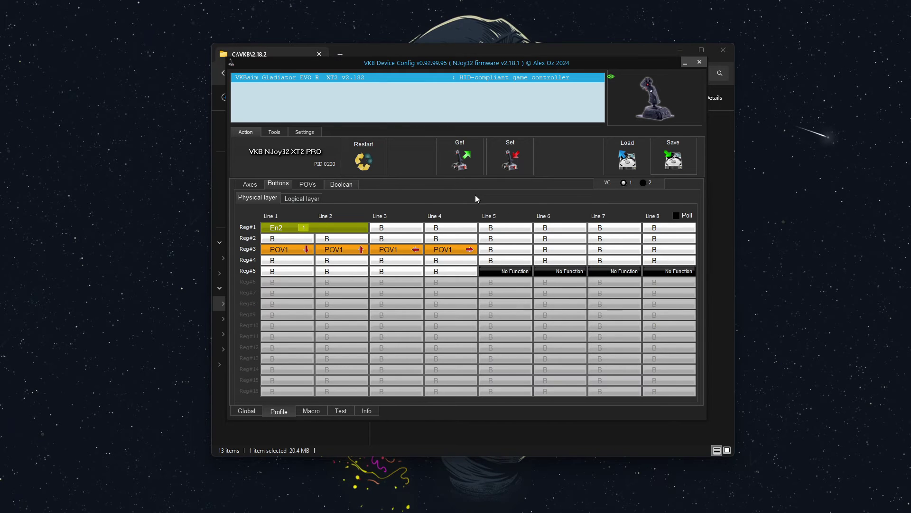
pyautogui.click(338, 413)
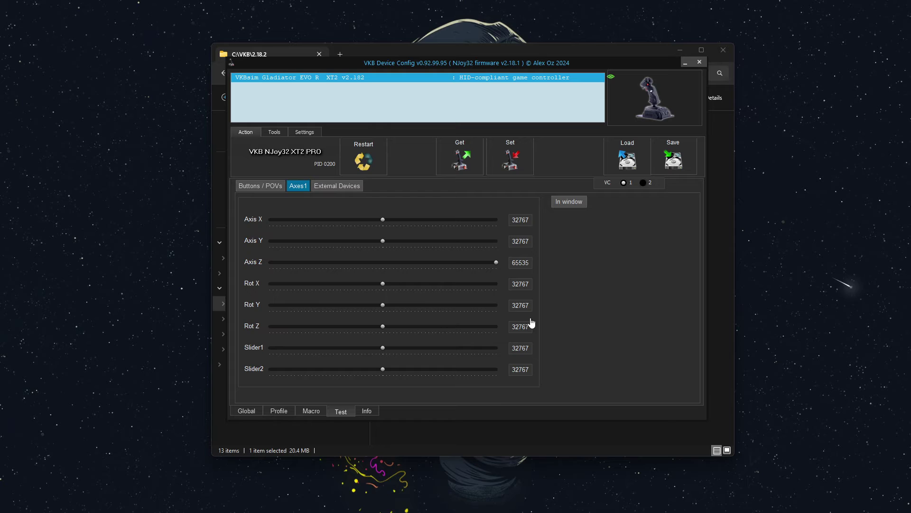
pyautogui.click(285, 410)
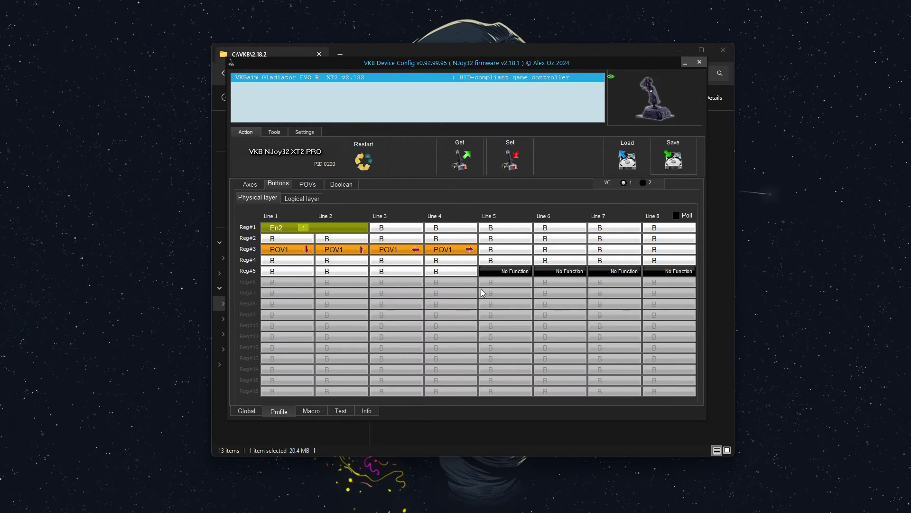
pyautogui.moveTo(506, 244)
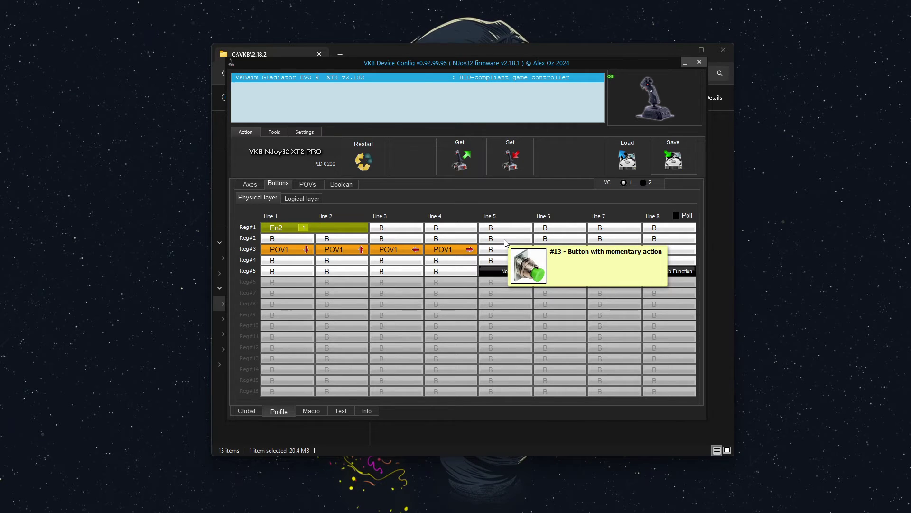
pyautogui.click(335, 412)
pyautogui.click(270, 187)
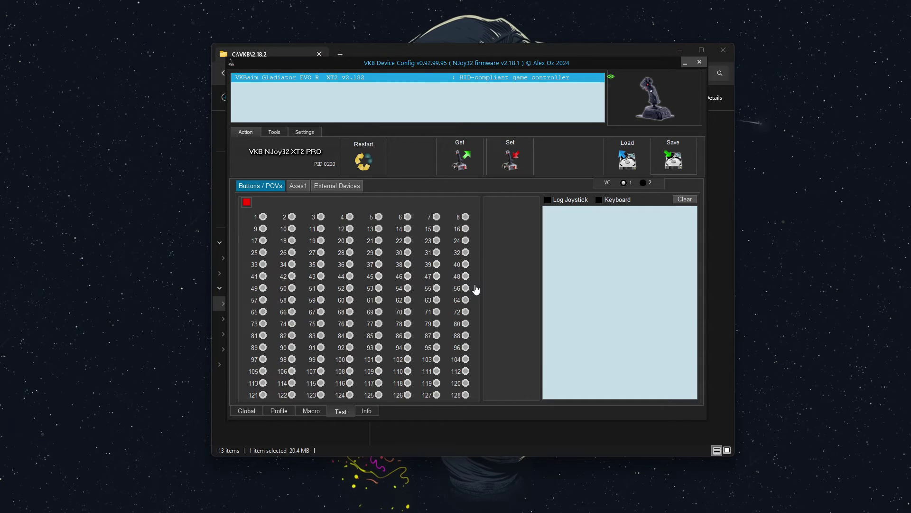
pyautogui.click(281, 413)
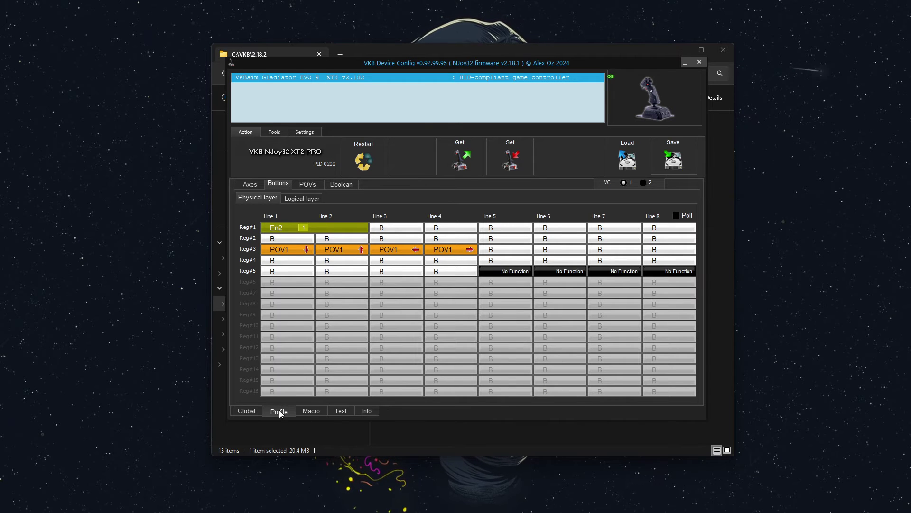
# Switch the Profile page to its Boolean sub-tab
pyautogui.click(343, 183)
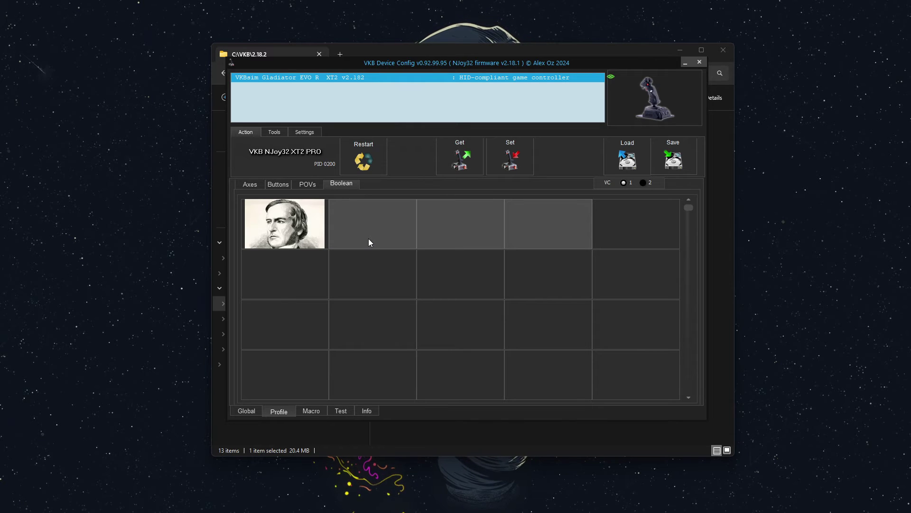
# Check the live readouts under Test > Axes 1, then return to the profile's axis settings
pyautogui.click(250, 186)
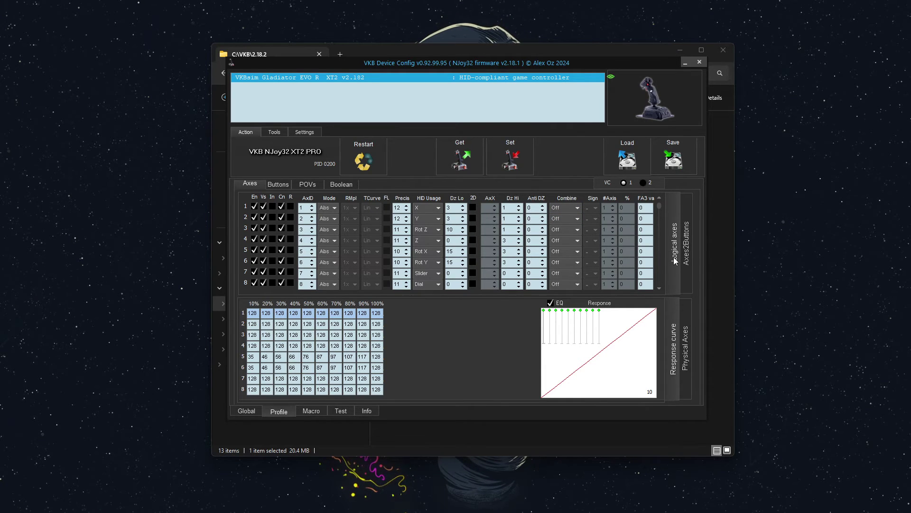
pyautogui.click(338, 410)
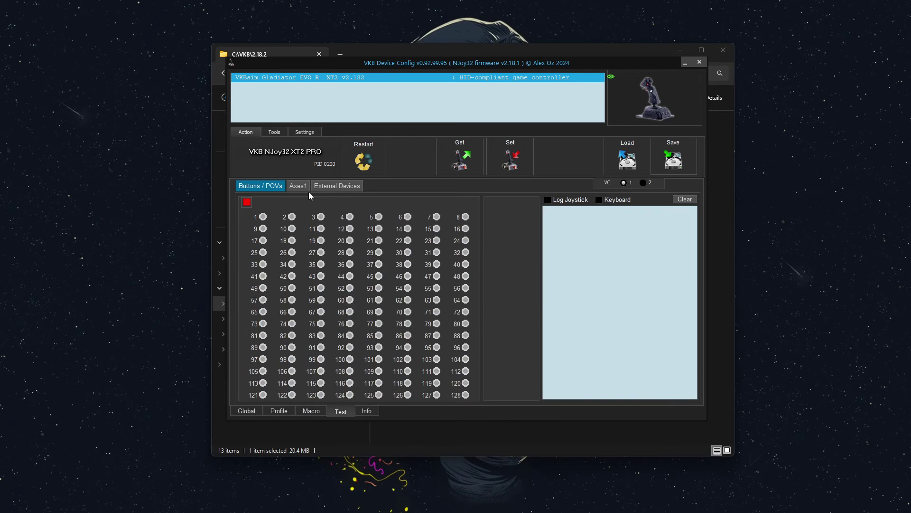
pyautogui.click(298, 185)
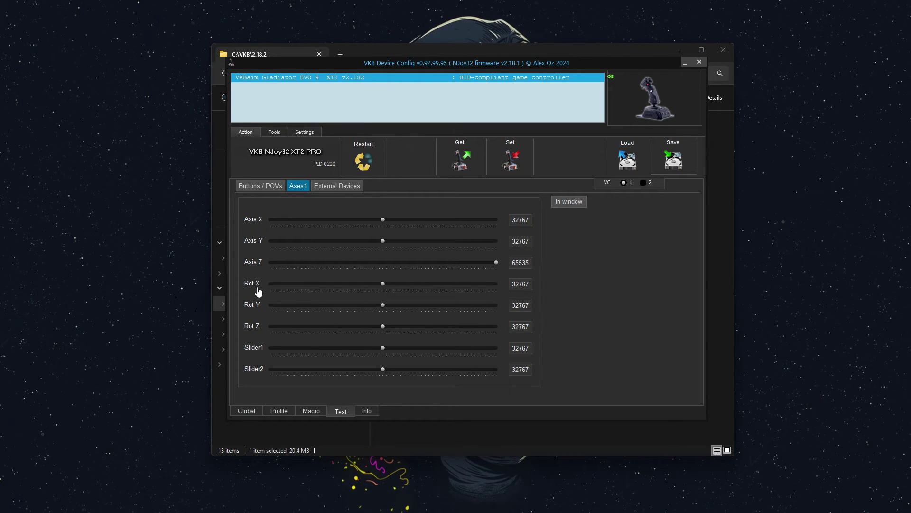
pyautogui.click(281, 411)
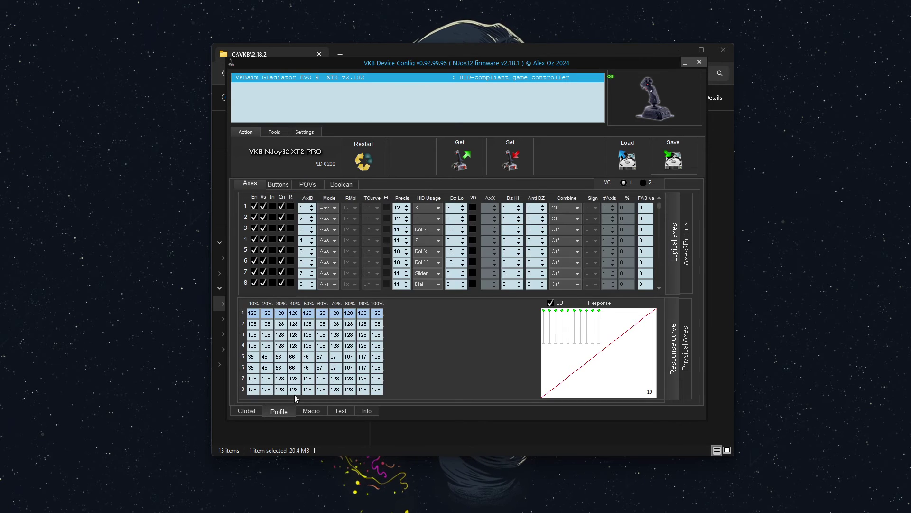
# Add an Axis 2 Buttons function to the second cell of the Boolean grid
pyautogui.click(333, 186)
pyautogui.doubleClick(349, 224)
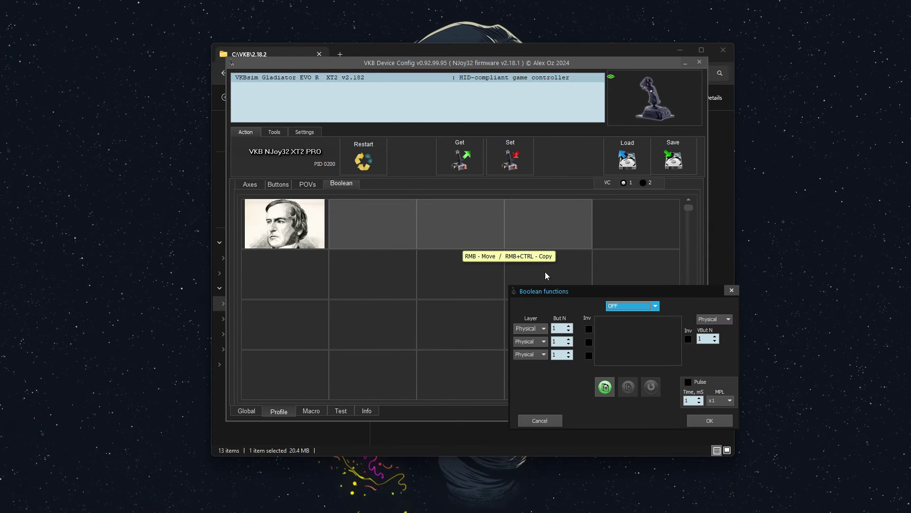
pyautogui.moveTo(554, 292); pyautogui.dragTo(386, 168)
pyautogui.click(460, 182)
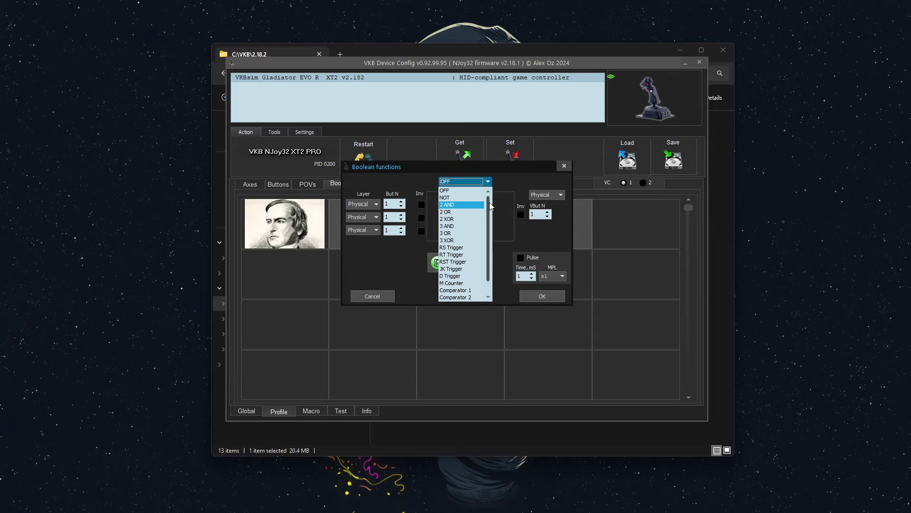
pyautogui.moveTo(489, 202); pyautogui.dragTo(489, 214)
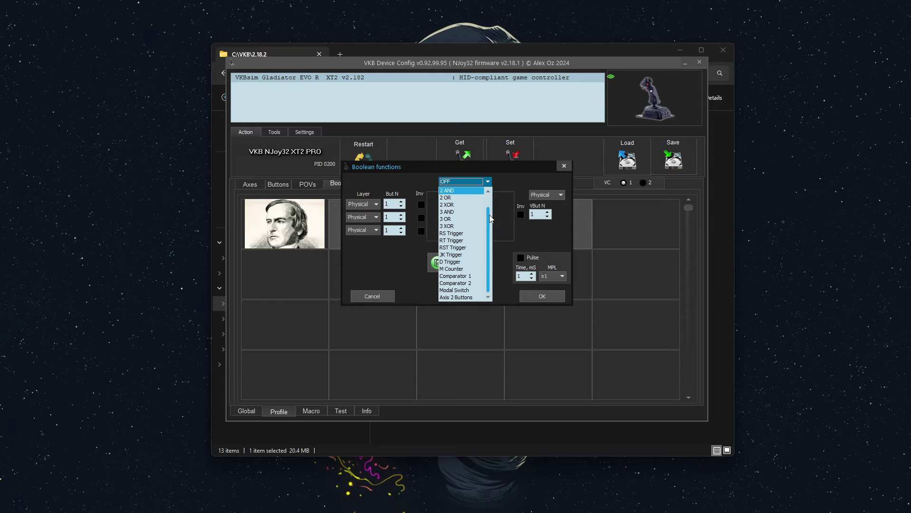
pyautogui.click(460, 297)
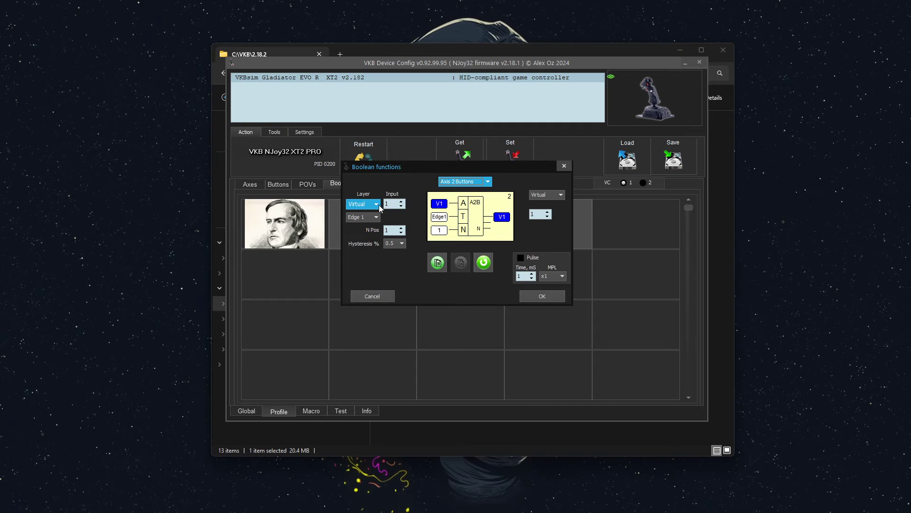
# Set its input layer to Logical, close the editor, and revisit the Axes page before returning to Boolean
pyautogui.click(366, 204)
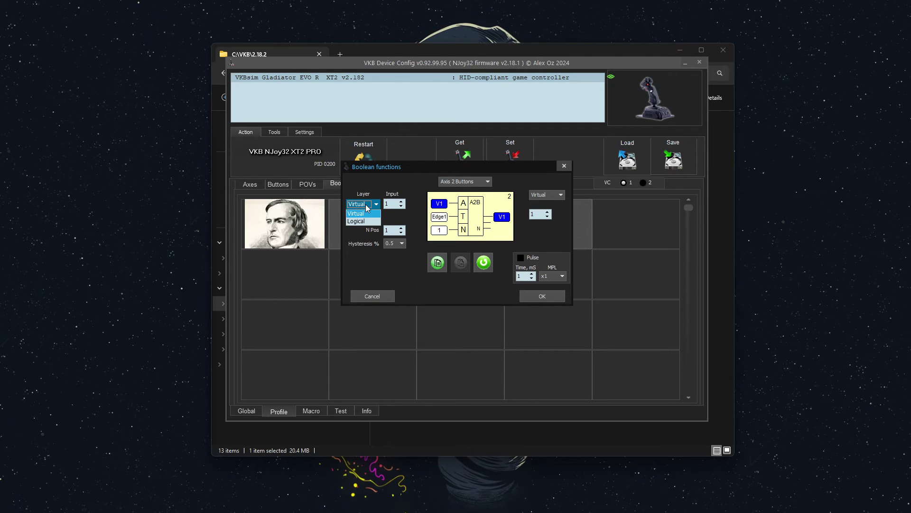
pyautogui.click(364, 221)
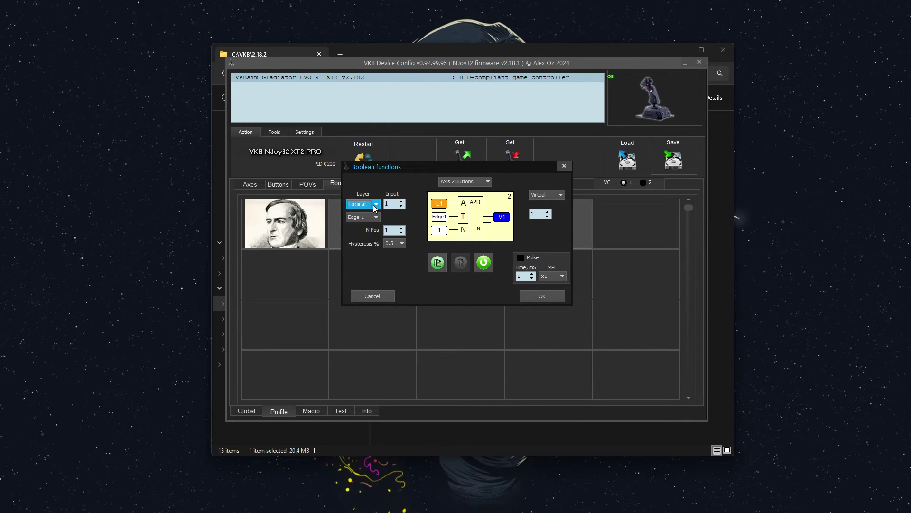
pyautogui.click(374, 205)
pyautogui.click(392, 200)
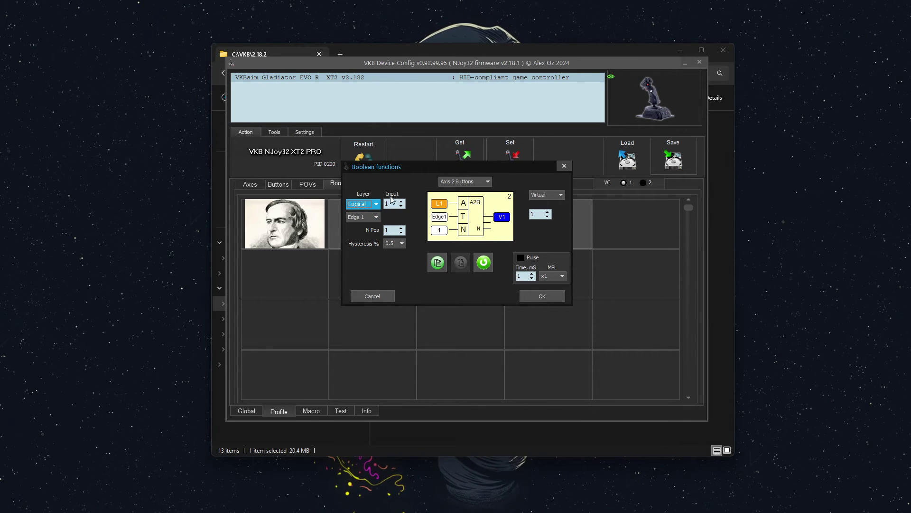
pyautogui.click(560, 168)
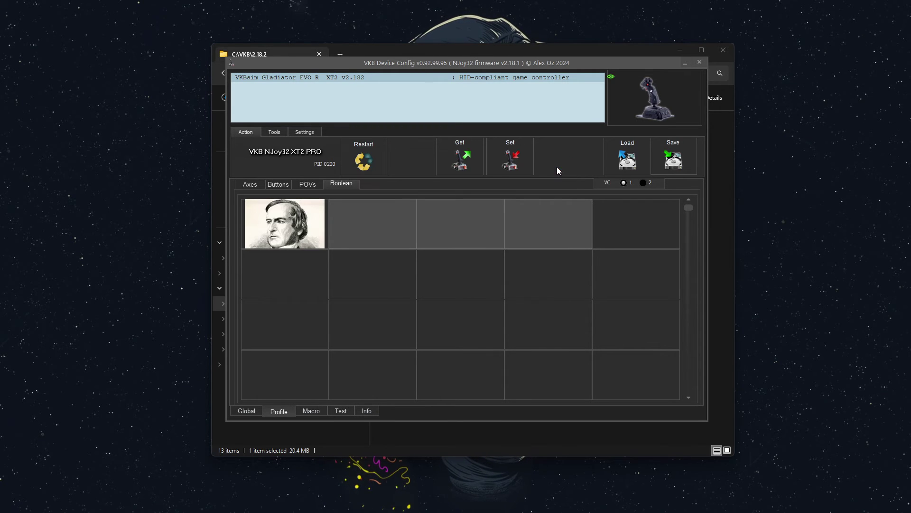
pyautogui.click(250, 184)
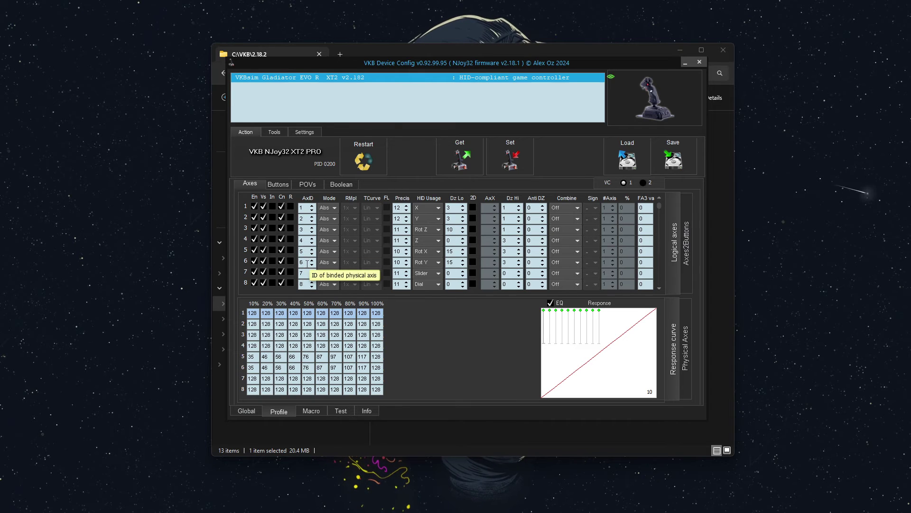
pyautogui.click(352, 188)
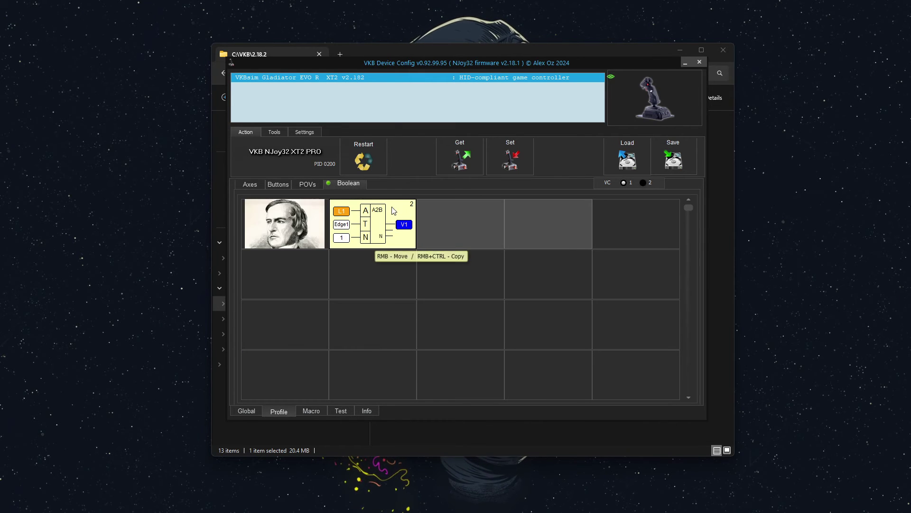
# Reset the second Boolean slot's function back to OFF
pyautogui.doubleClick(375, 223)
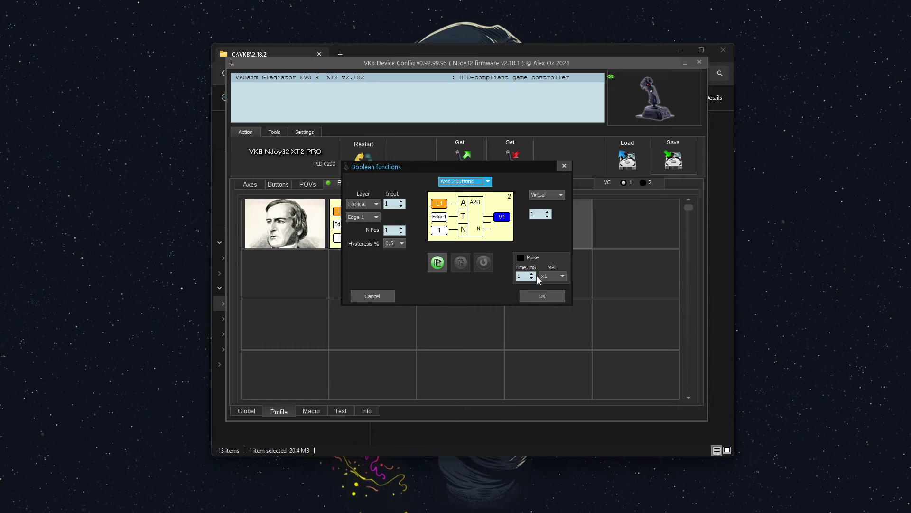
pyautogui.click(450, 182)
pyautogui.click(454, 191)
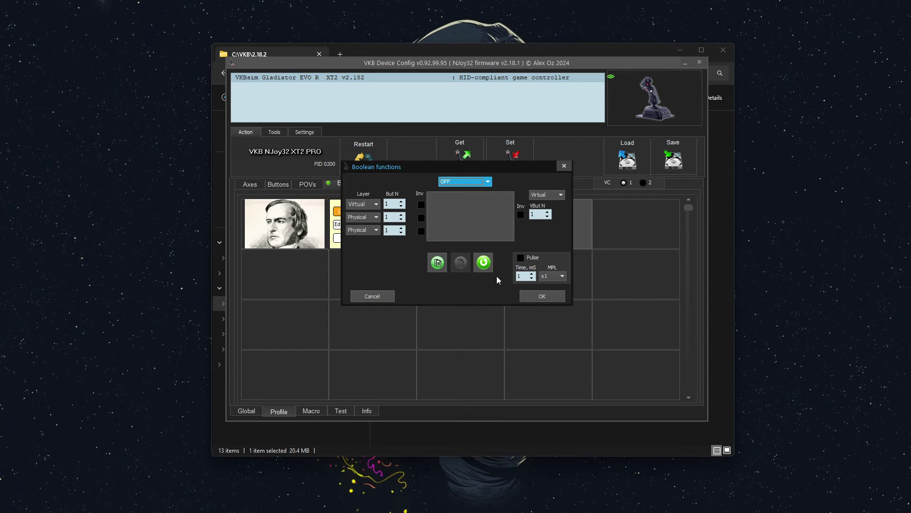
pyautogui.click(528, 294)
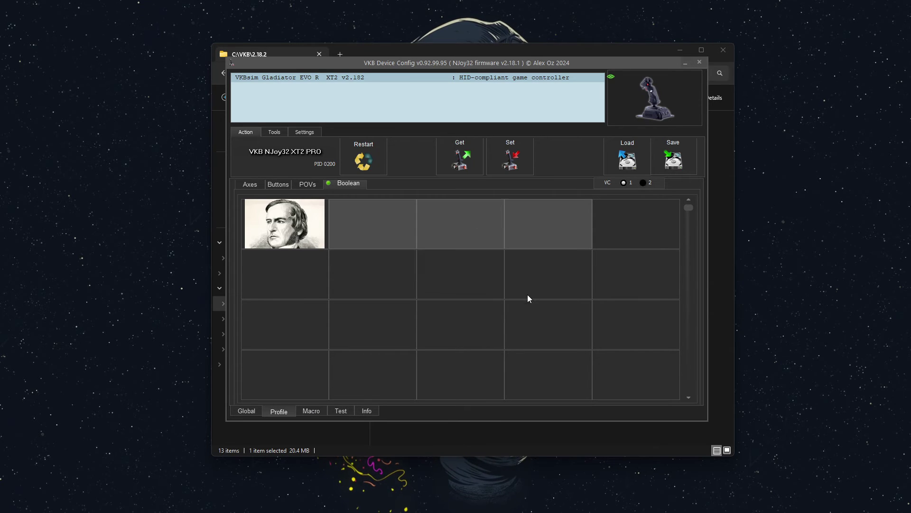
# Choose Axis 2 Buttons again with logical input 5 in Zone mode and 7 positions
pyautogui.doubleClick(389, 235)
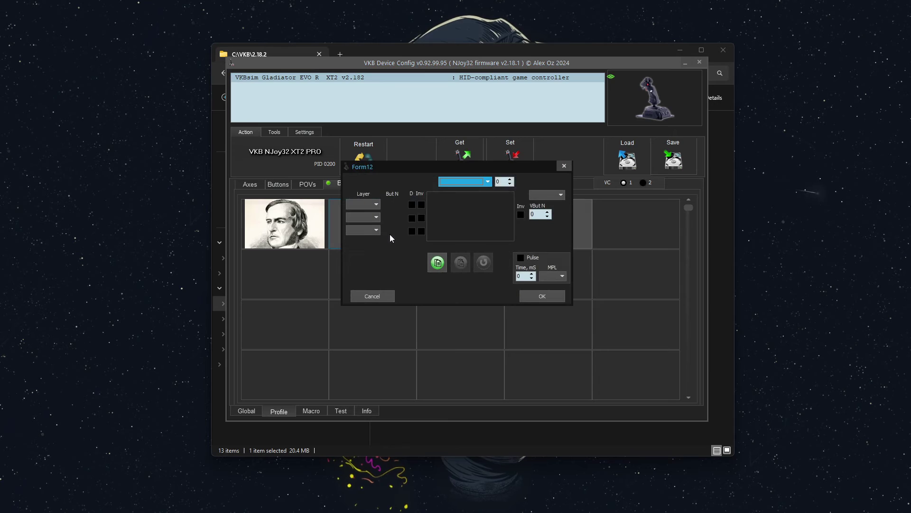
pyautogui.click(450, 182)
pyautogui.scroll(-2, 452, 285)
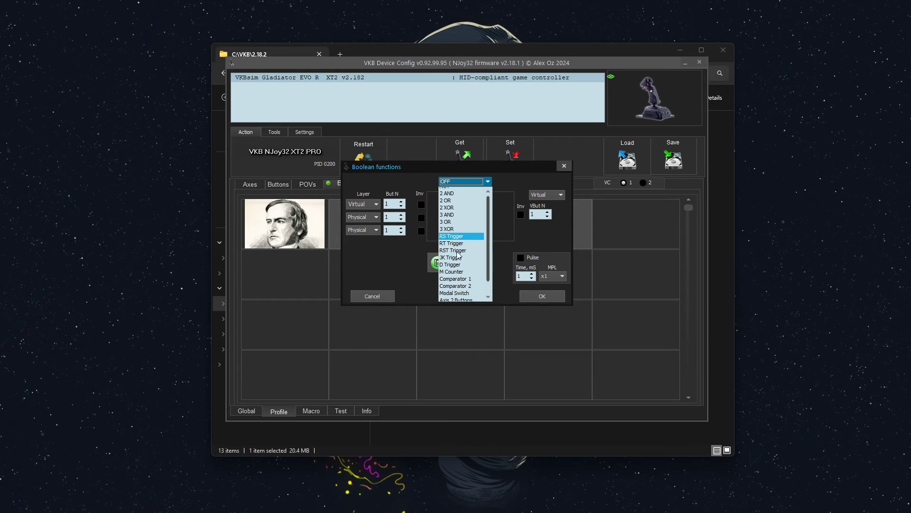
pyautogui.click(454, 297)
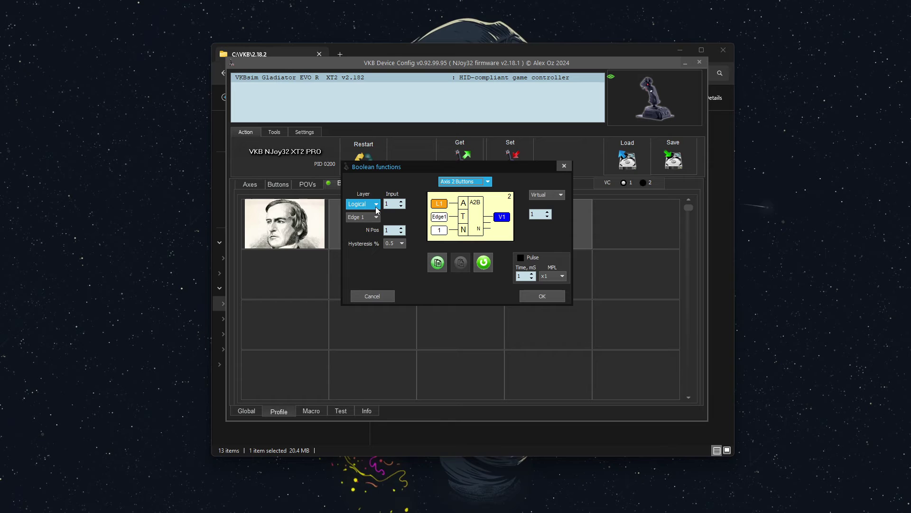
pyautogui.click(401, 201)
pyautogui.click(401, 201)
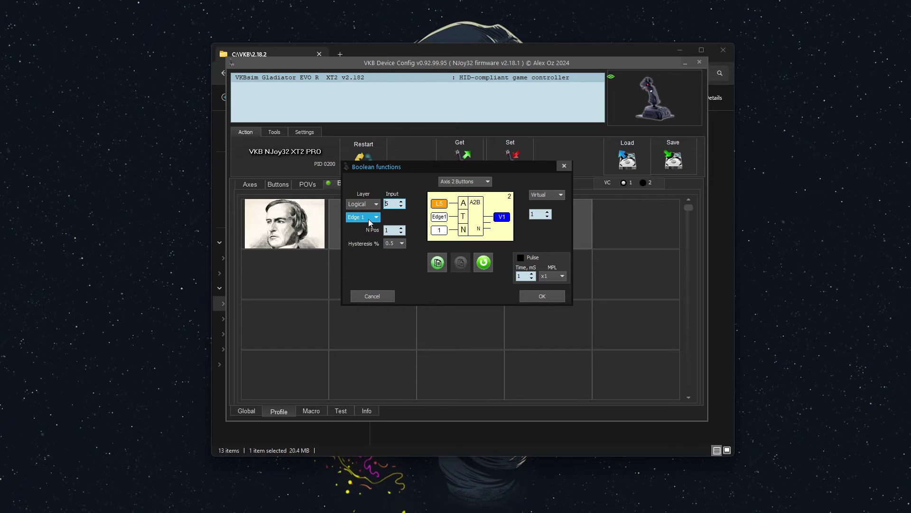
pyautogui.click(358, 241)
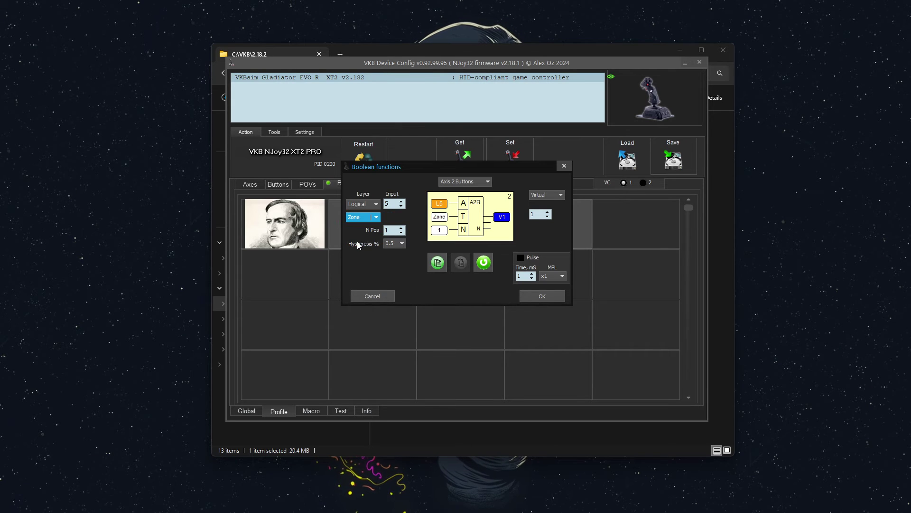
pyautogui.click(402, 228)
pyautogui.click(402, 227)
pyautogui.click(401, 228)
pyautogui.click(402, 228)
pyautogui.click(402, 228)
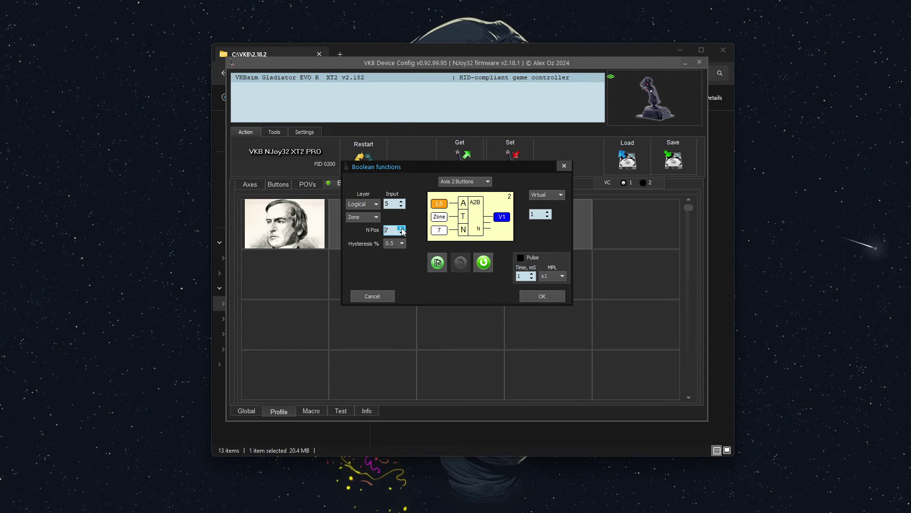
# Set hysteresis to 0.2%, output to physical button 65, and confirm
pyautogui.click(397, 243)
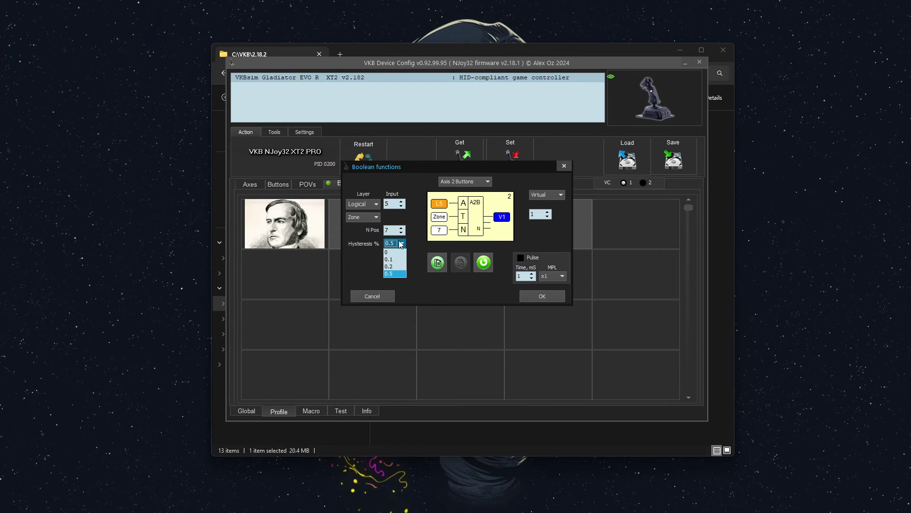
pyautogui.click(396, 266)
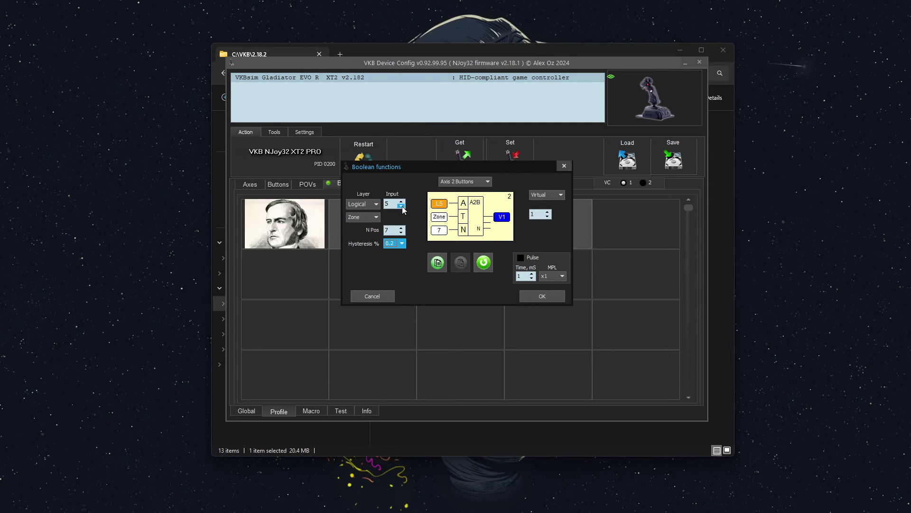
pyautogui.click(552, 195)
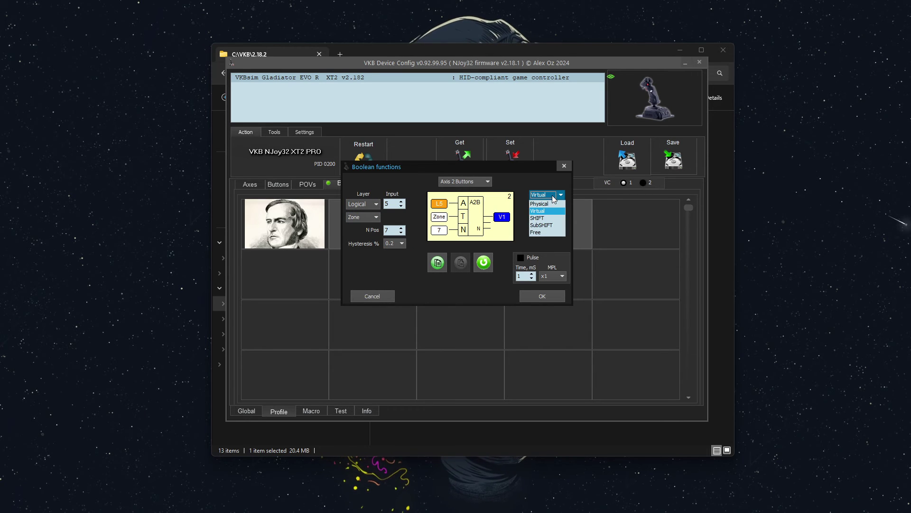
pyautogui.click(540, 215)
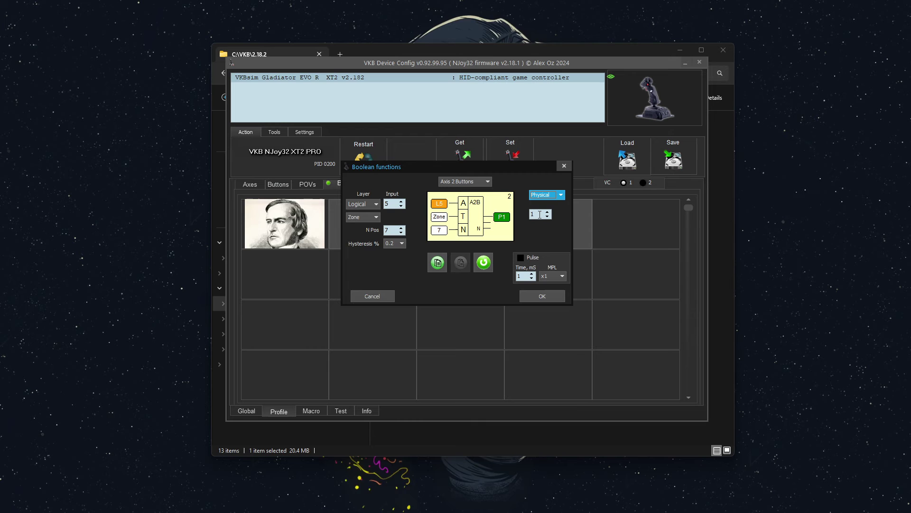
pyautogui.click(540, 214)
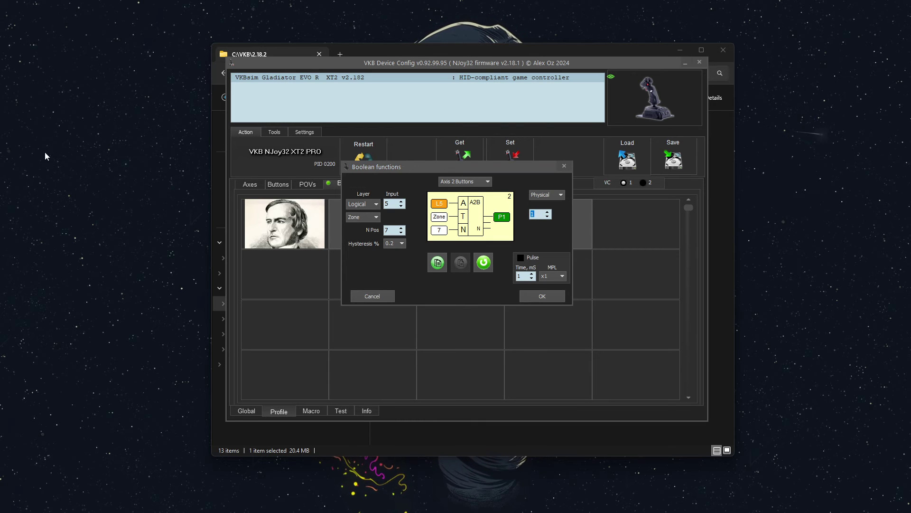
pyautogui.moveTo(335, 129); pyautogui.dragTo(566, 126)
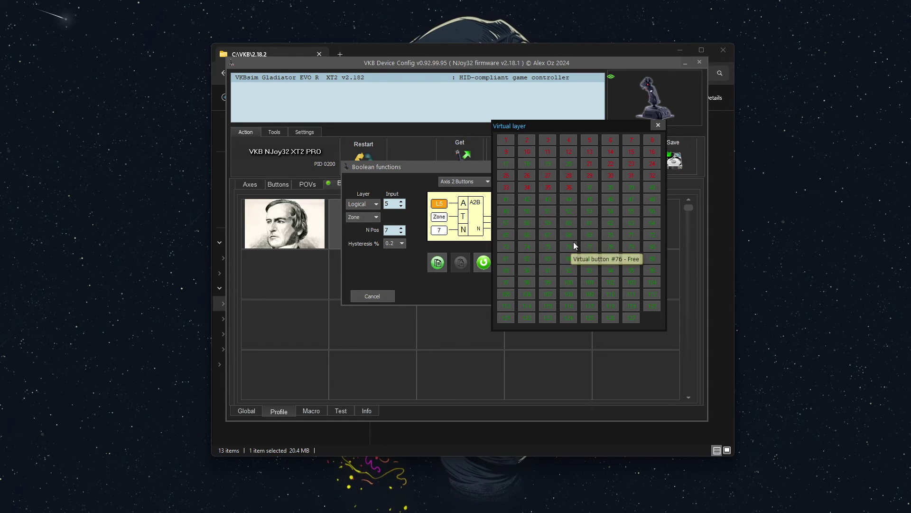
pyautogui.click(506, 235)
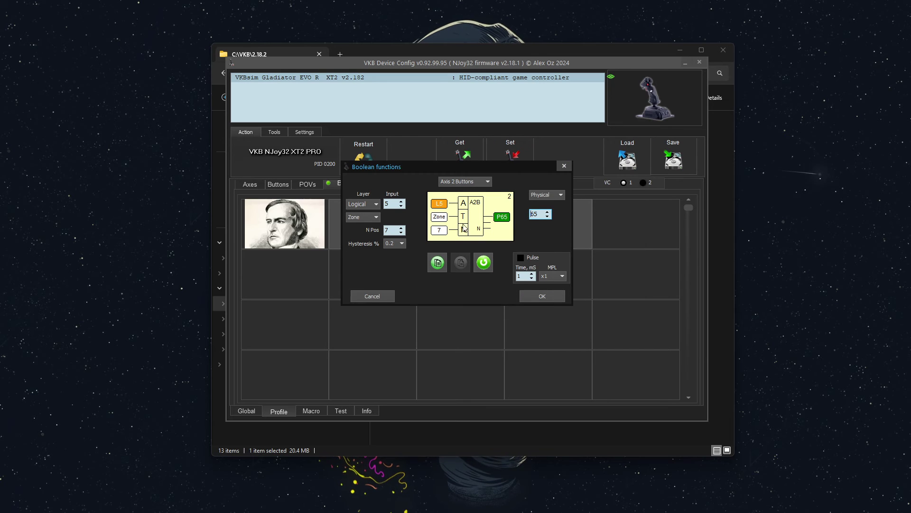
pyautogui.click(537, 297)
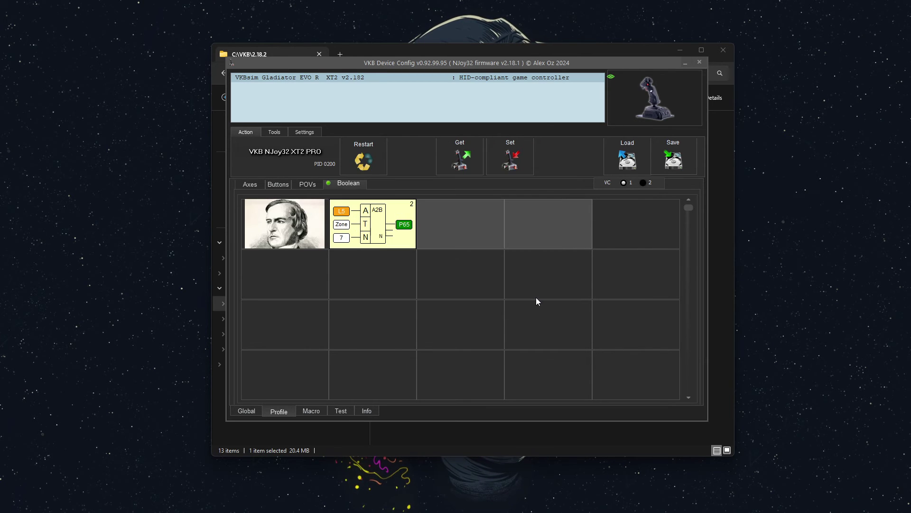
# Add an Axis 2 Buttons function to the third Boolean slot
pyautogui.doubleClick(438, 227)
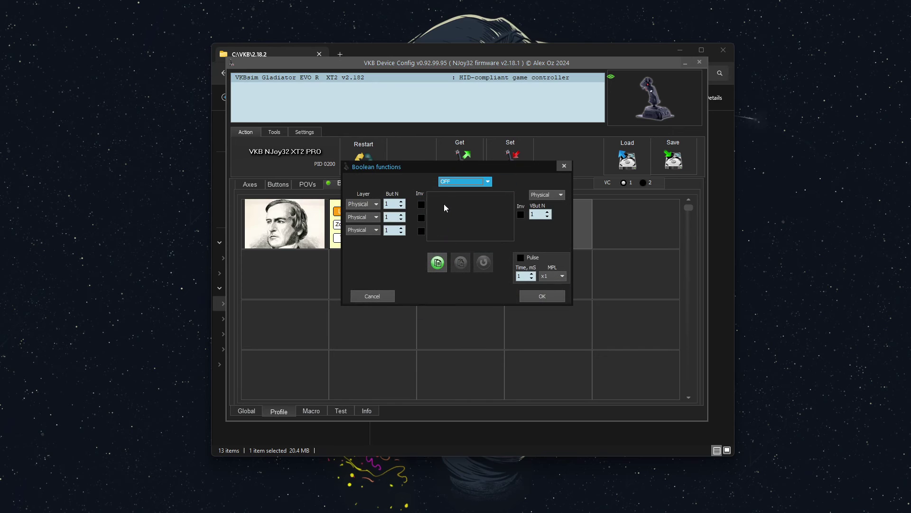
pyautogui.moveTo(451, 164); pyautogui.dragTo(543, 171)
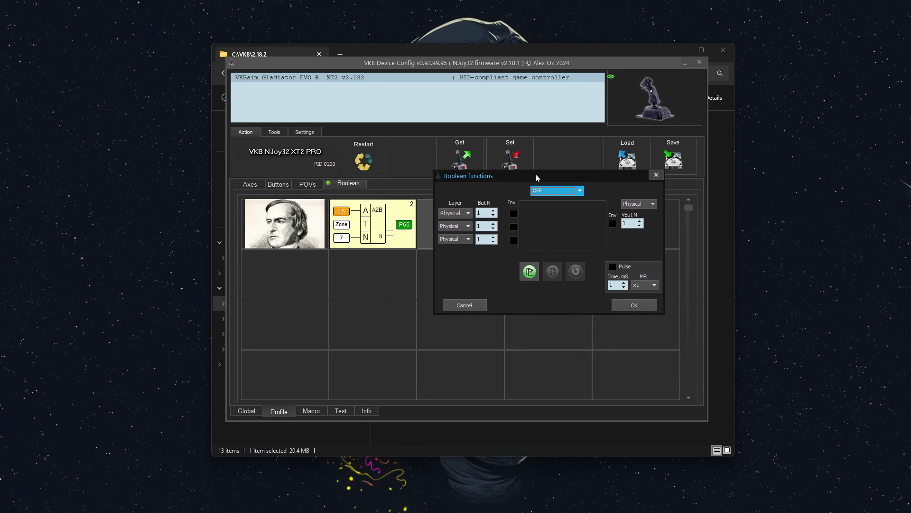
pyautogui.click(564, 190)
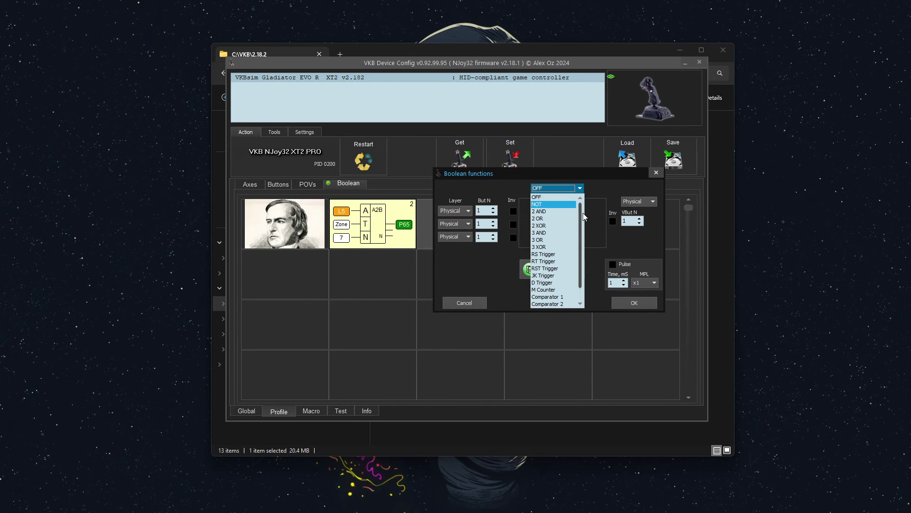
pyautogui.scroll(-3, 577, 267)
pyautogui.click(550, 304)
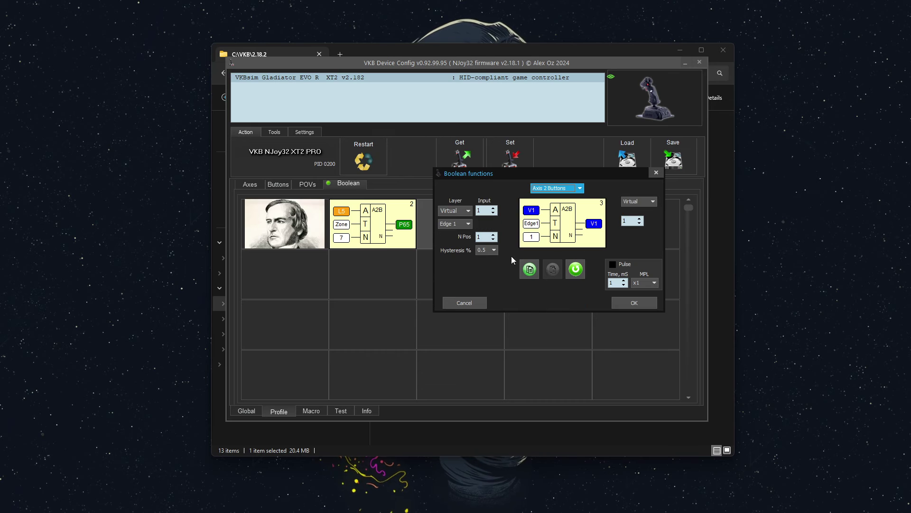
# Read logical axis 6 in Zone mode with 7 zones and 0.2% hysteresis
pyautogui.click(469, 211)
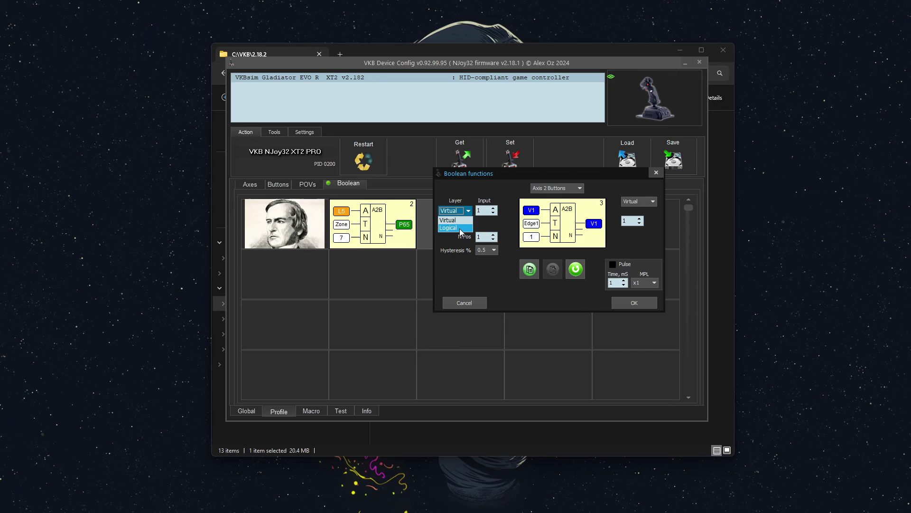
pyautogui.click(454, 224)
pyautogui.click(493, 208)
pyautogui.click(493, 208)
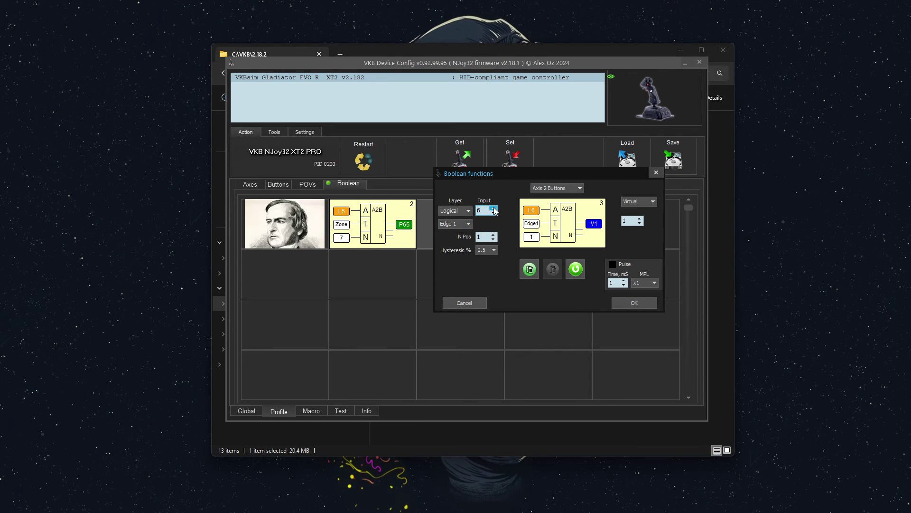
pyautogui.click(463, 223)
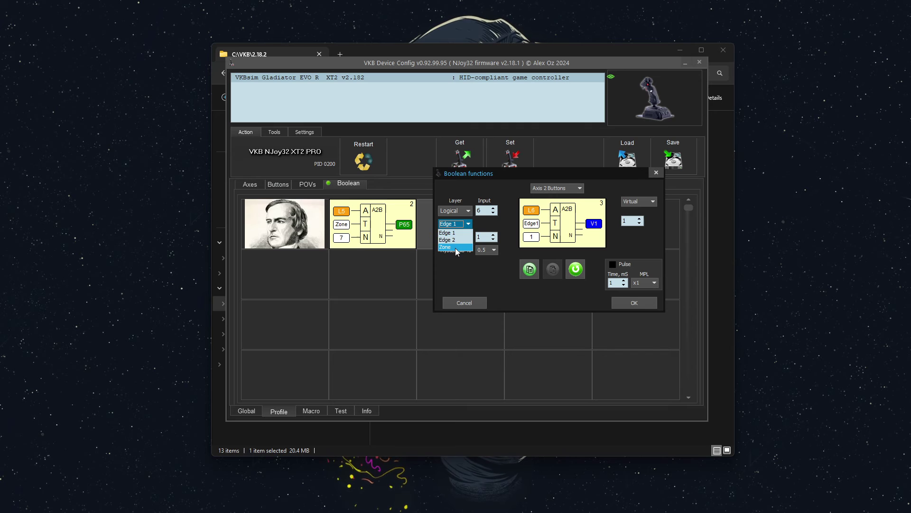
pyautogui.click(457, 247)
pyautogui.click(495, 238)
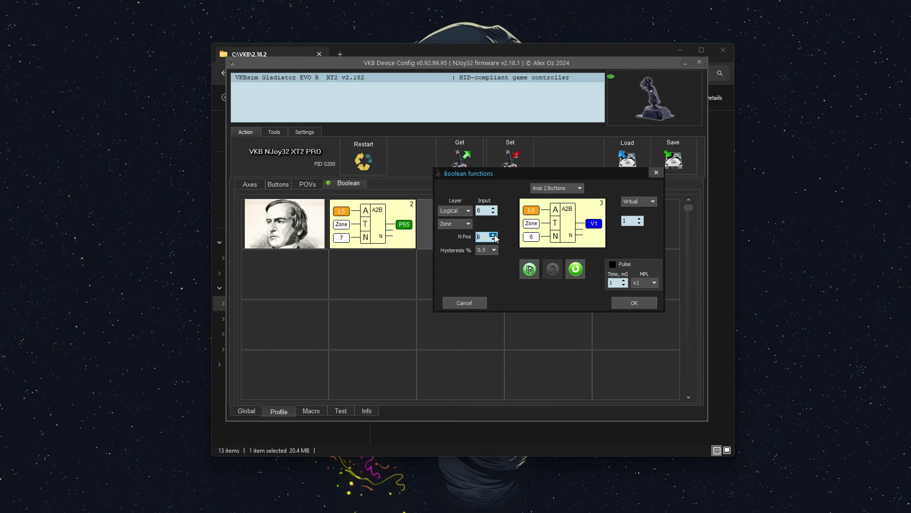
pyautogui.click(488, 250)
pyautogui.click(484, 266)
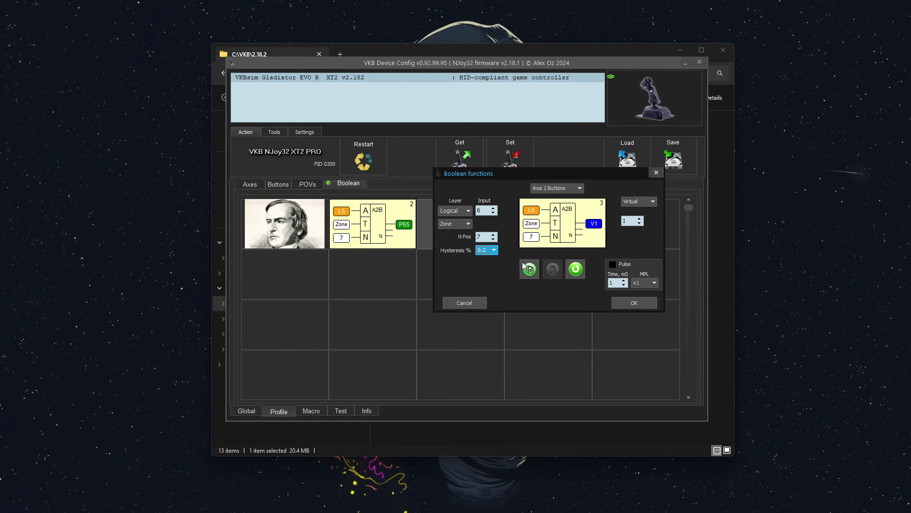
# Output the zones to physical button 73 and confirm the block
pyautogui.click(631, 204)
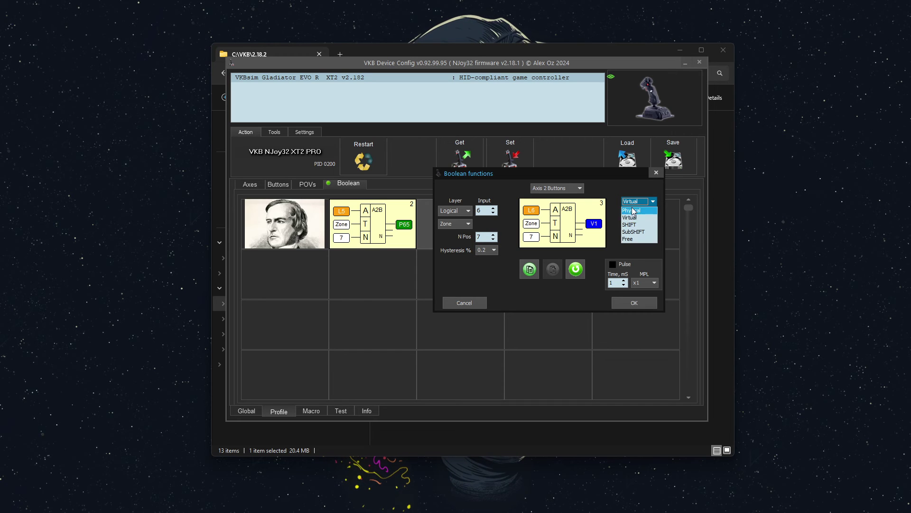
pyautogui.click(635, 214)
pyautogui.click(632, 221)
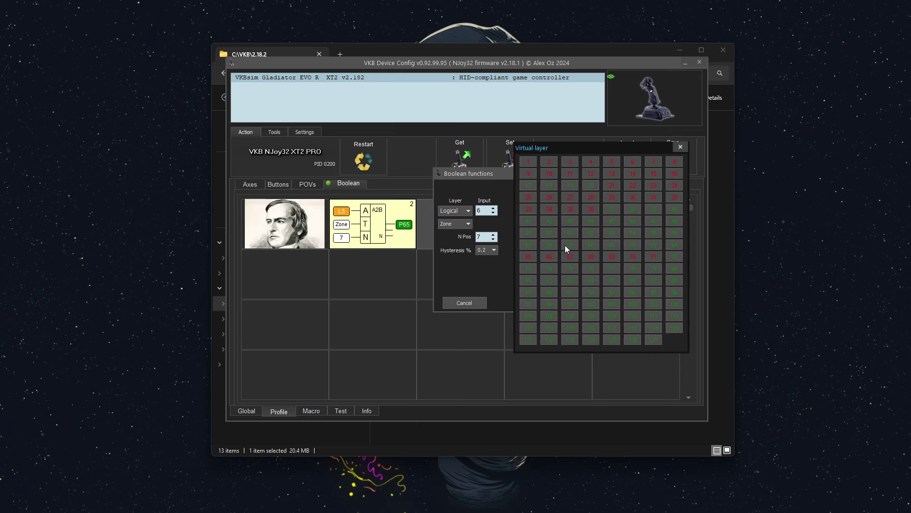
pyautogui.click(520, 258)
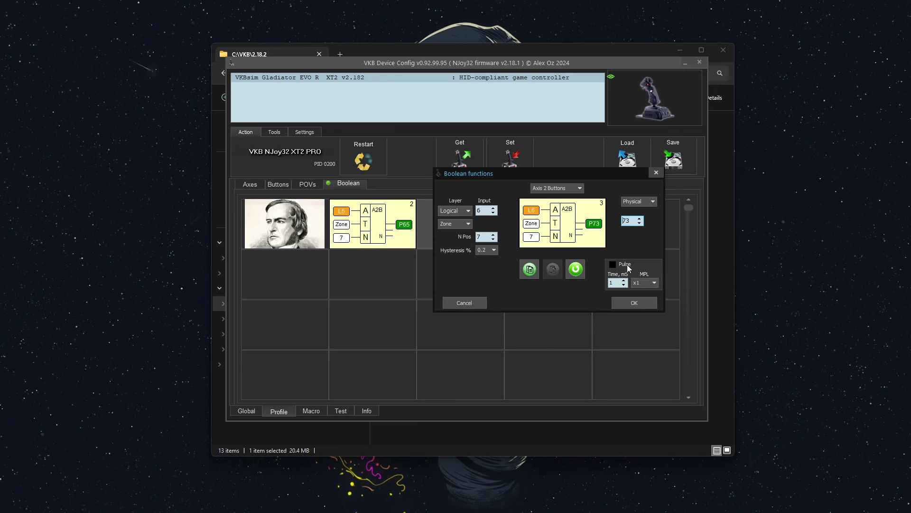
pyautogui.click(624, 304)
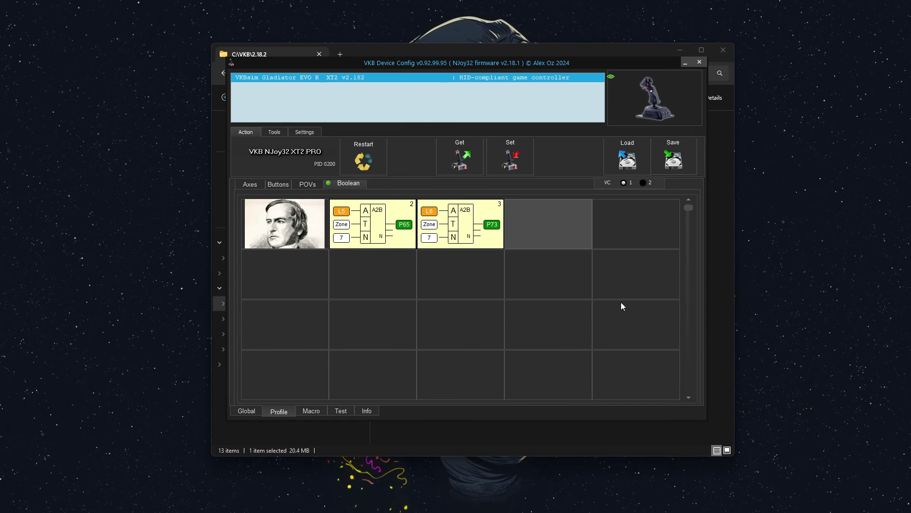
# Write the settings to the device, then show the physical button grid with Poll on to check button 68
pyautogui.click(512, 163)
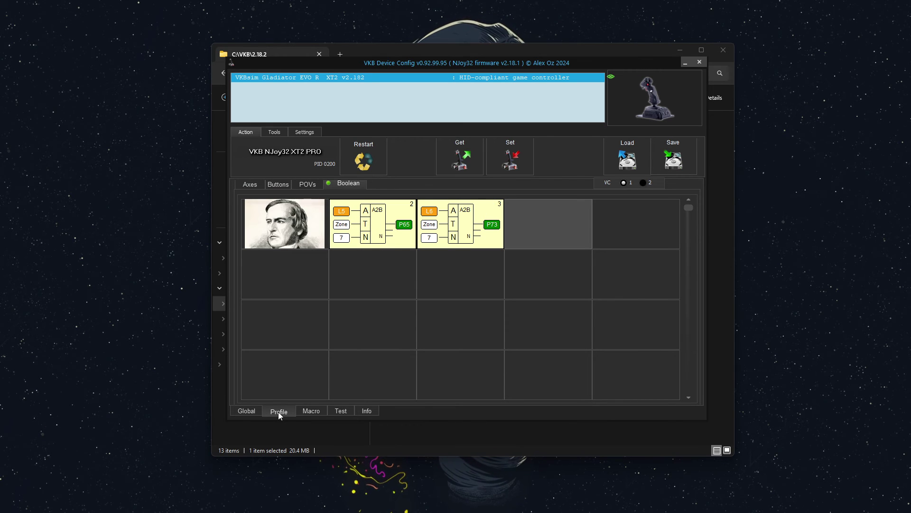
pyautogui.click(277, 184)
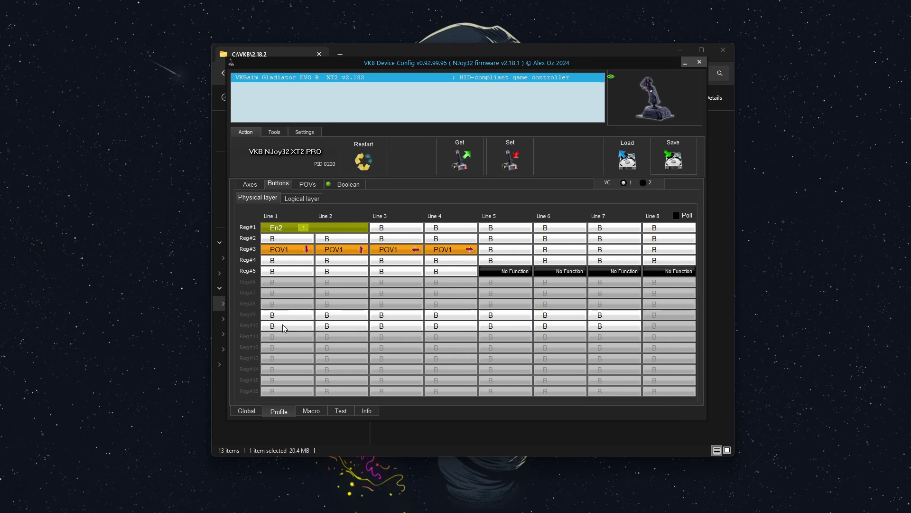
pyautogui.click(677, 215)
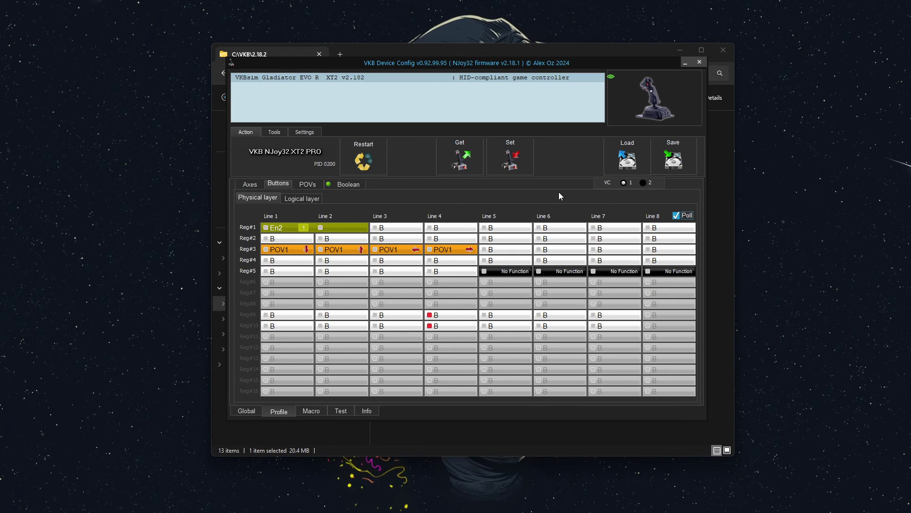
pyautogui.moveTo(444, 323)
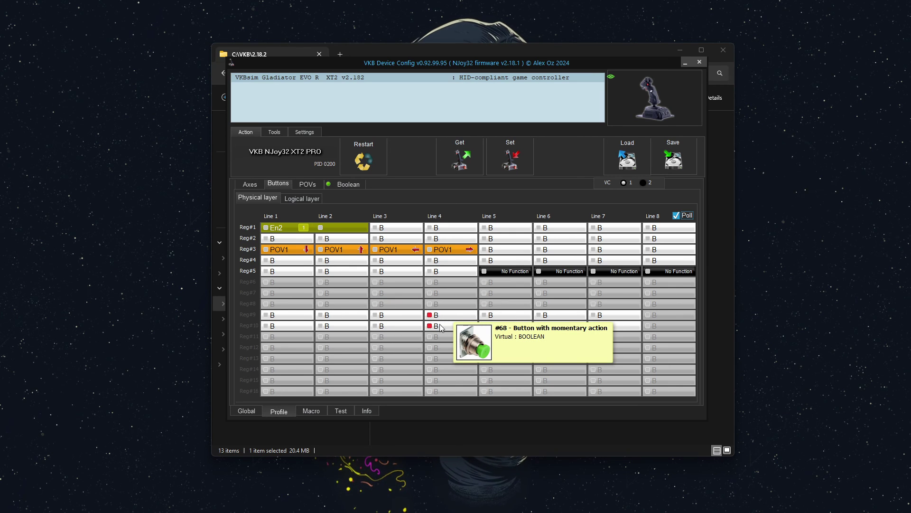
# Create a 2 AND block in an empty Boolean cell with inputs buttons 68 and 76
pyautogui.click(332, 184)
pyautogui.doubleClick(533, 224)
pyautogui.click(554, 188)
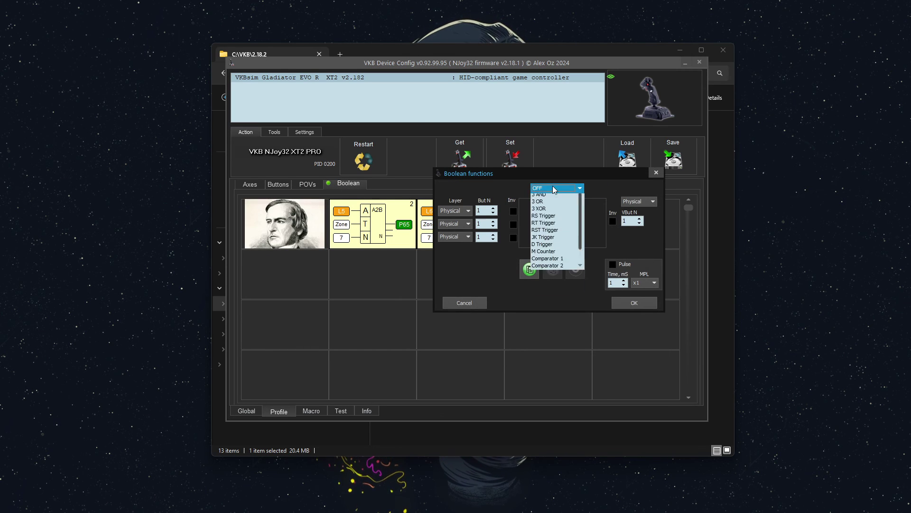
pyautogui.click(548, 211)
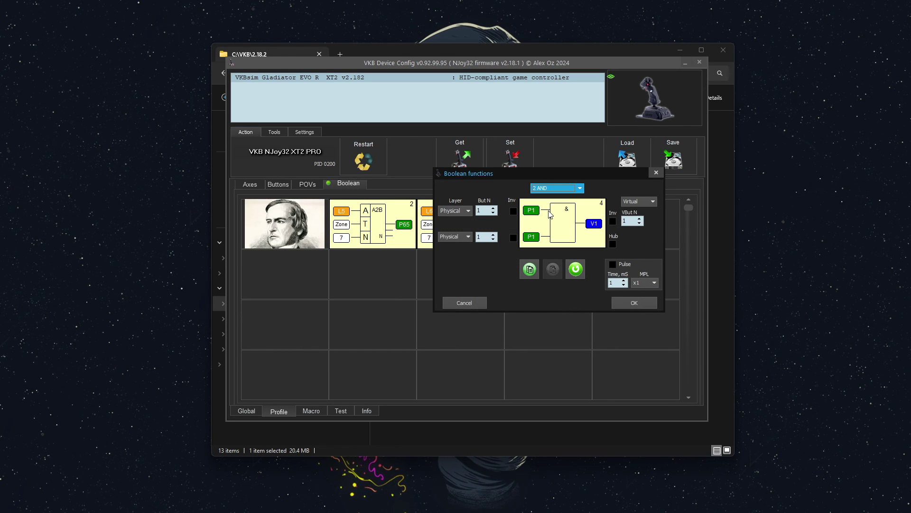
pyautogui.click(553, 266)
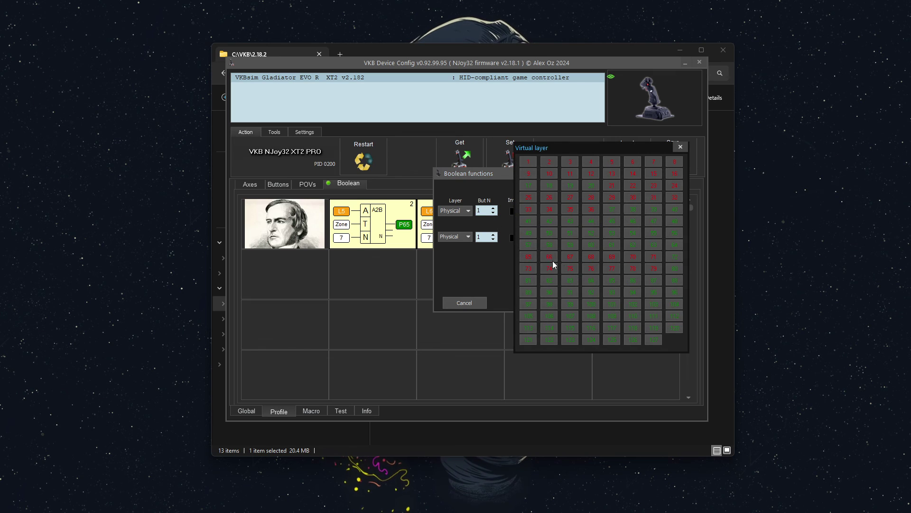
pyautogui.click(591, 257)
pyautogui.doubleClick(480, 237)
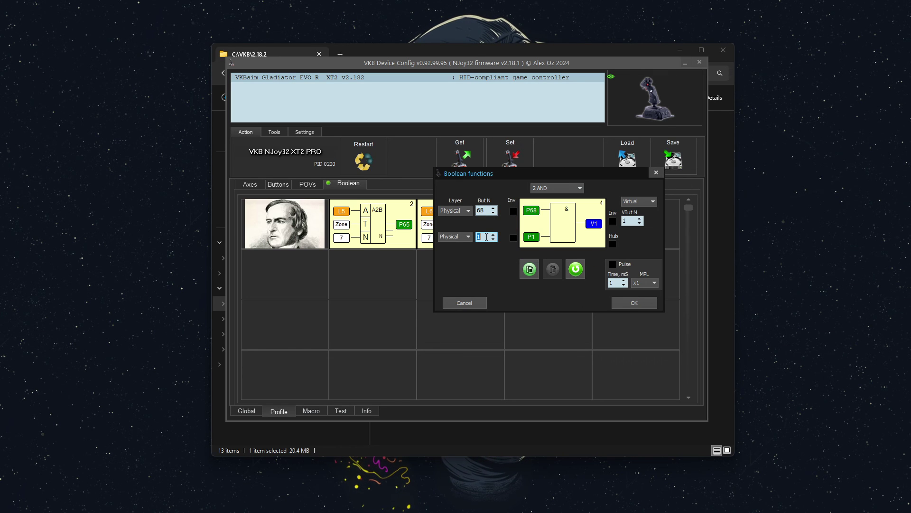
pyautogui.click(554, 252)
pyautogui.click(592, 267)
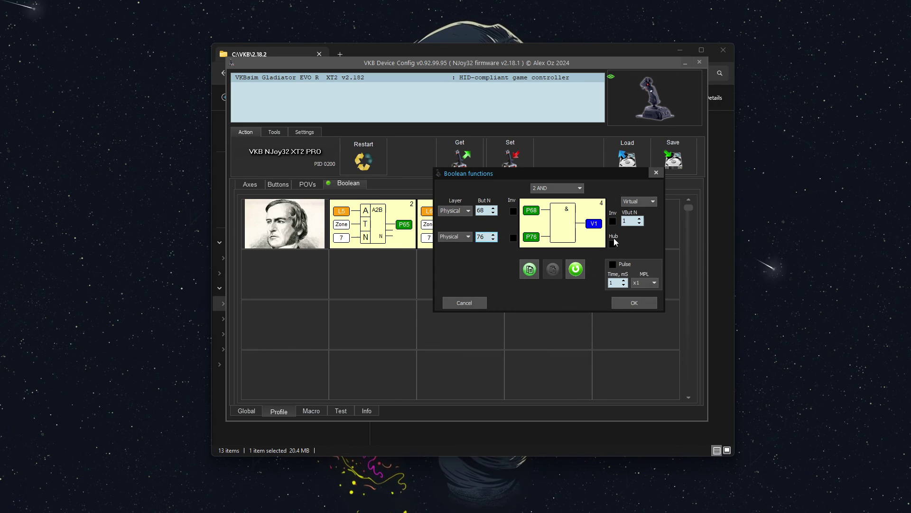
# Send the AND output to physical button 49, confirm, and write it to the device
pyautogui.click(640, 206)
pyautogui.click(633, 214)
pyautogui.doubleClick(629, 221)
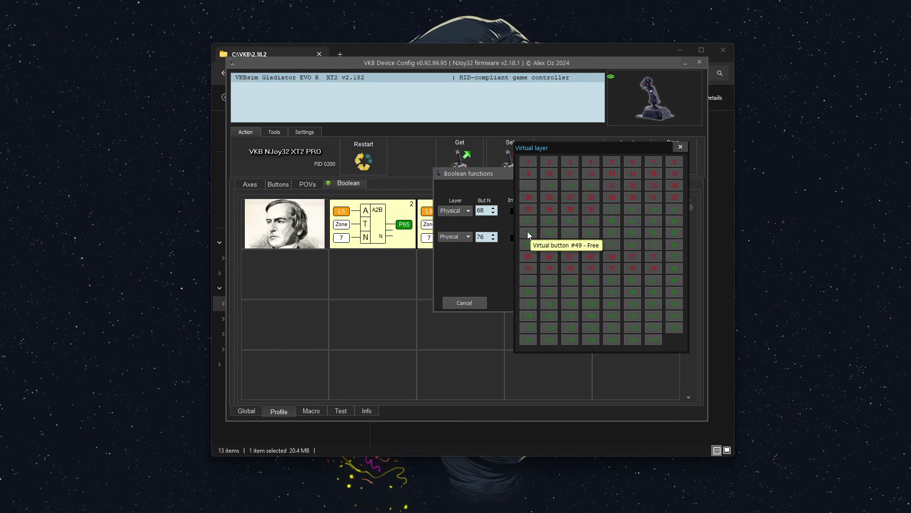
pyautogui.click(528, 234)
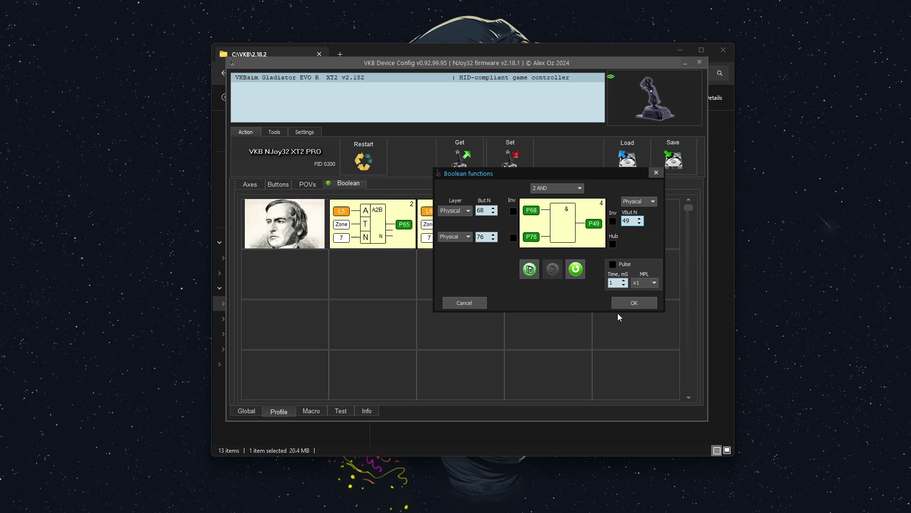
pyautogui.click(631, 300)
pyautogui.click(514, 154)
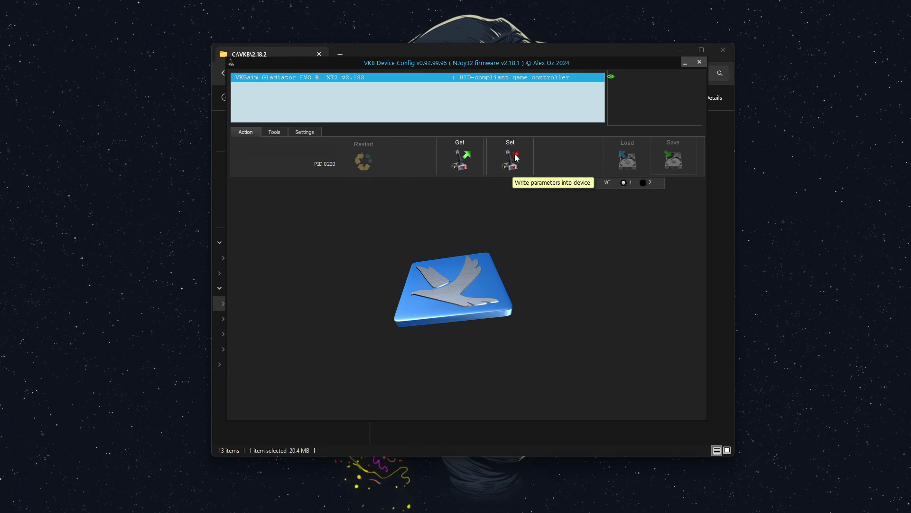
# Read the configuration back from the Gladiator and check buttons 49, 68 and 76 on the Test page
pyautogui.click(460, 161)
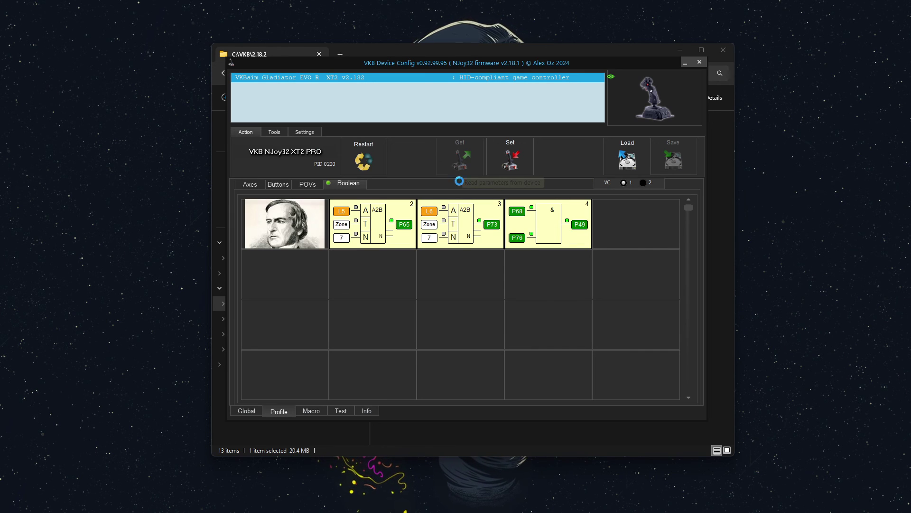
pyautogui.click(340, 411)
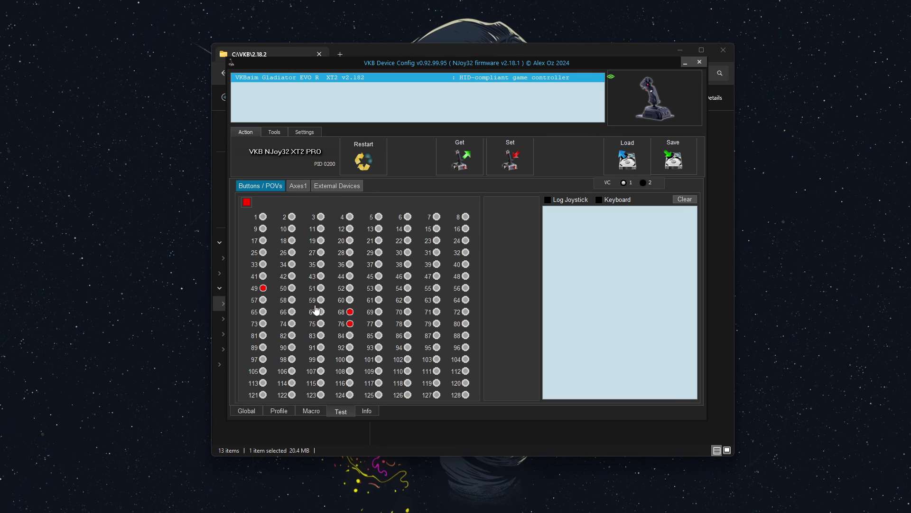
# Return to the profile's physical button grid with Poll on to see the lit buttons
pyautogui.click(279, 412)
pyautogui.click(278, 184)
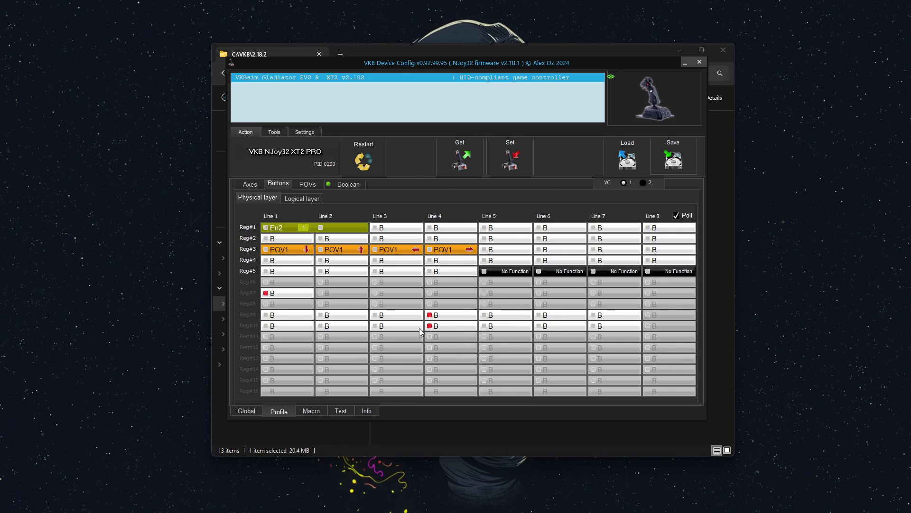
pyautogui.click(686, 218)
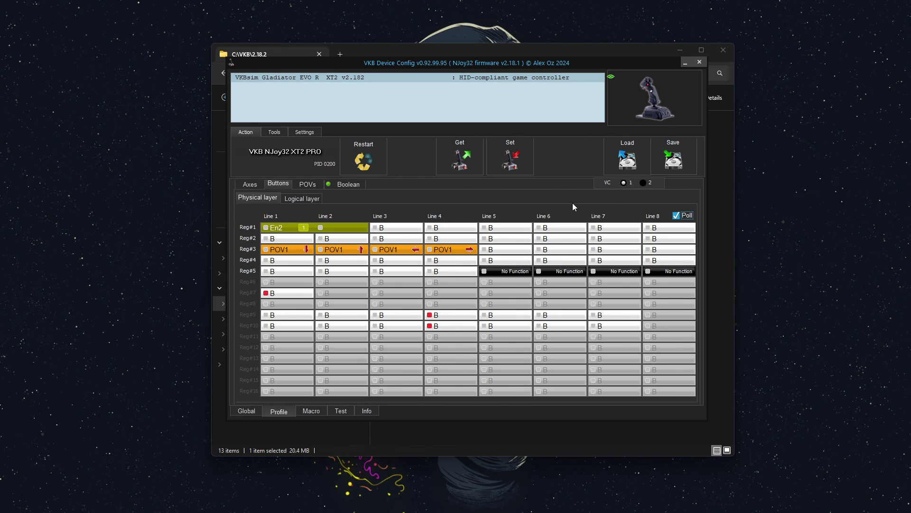